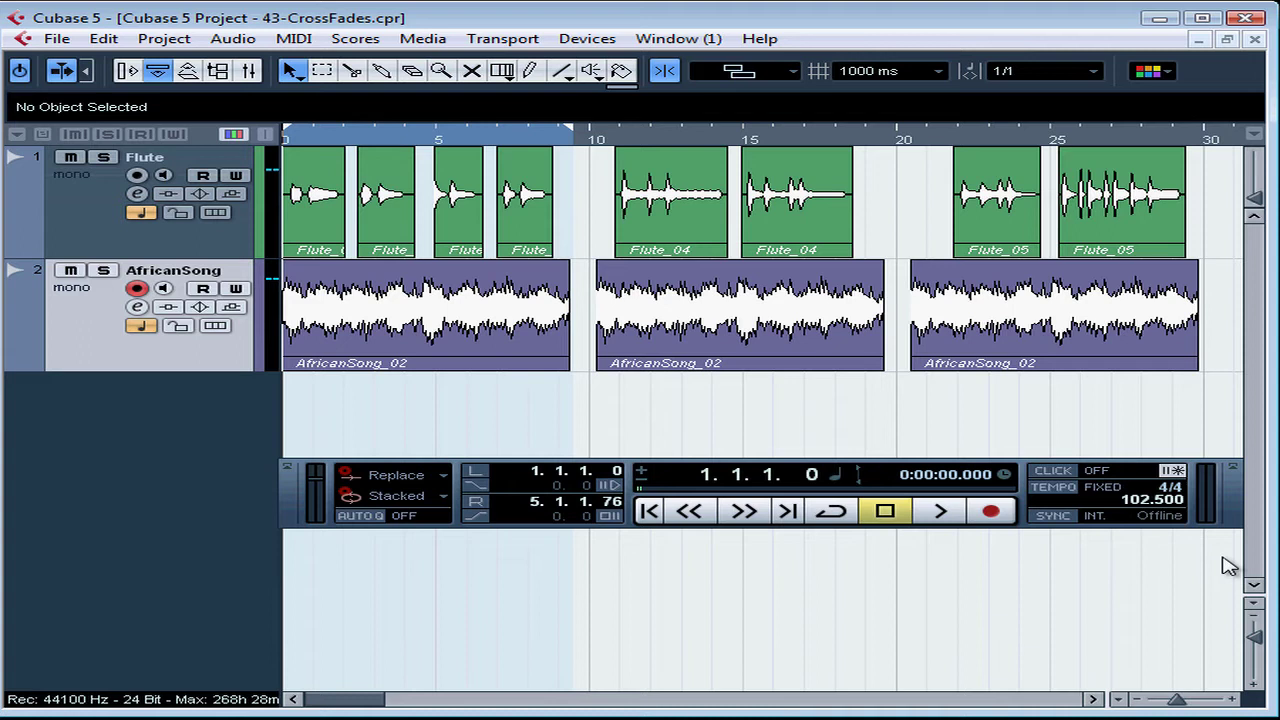
# Try to crossfade the first two AfricanSong_02 events with X, then dismiss the cannot-be-crossfaded warning
pyautogui.click(751, 363)
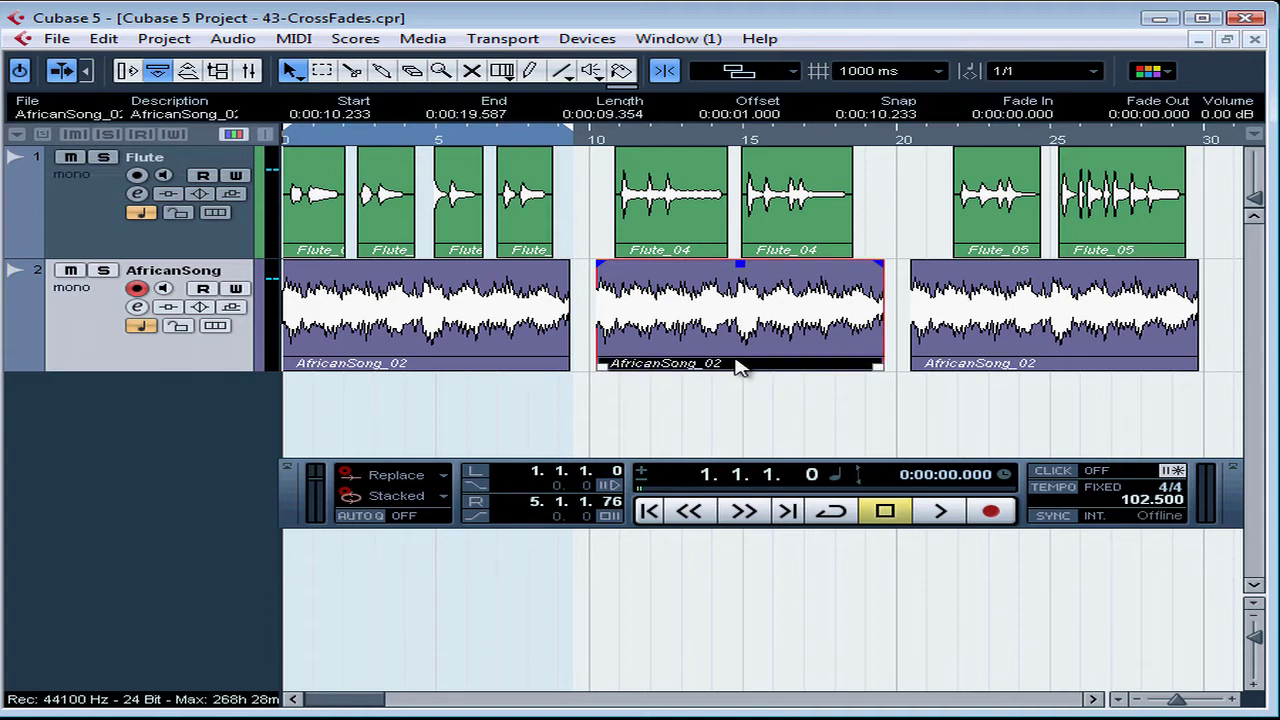
pyautogui.keyDown('shift'); pyautogui.click(480, 350); pyautogui.keyUp('shift')
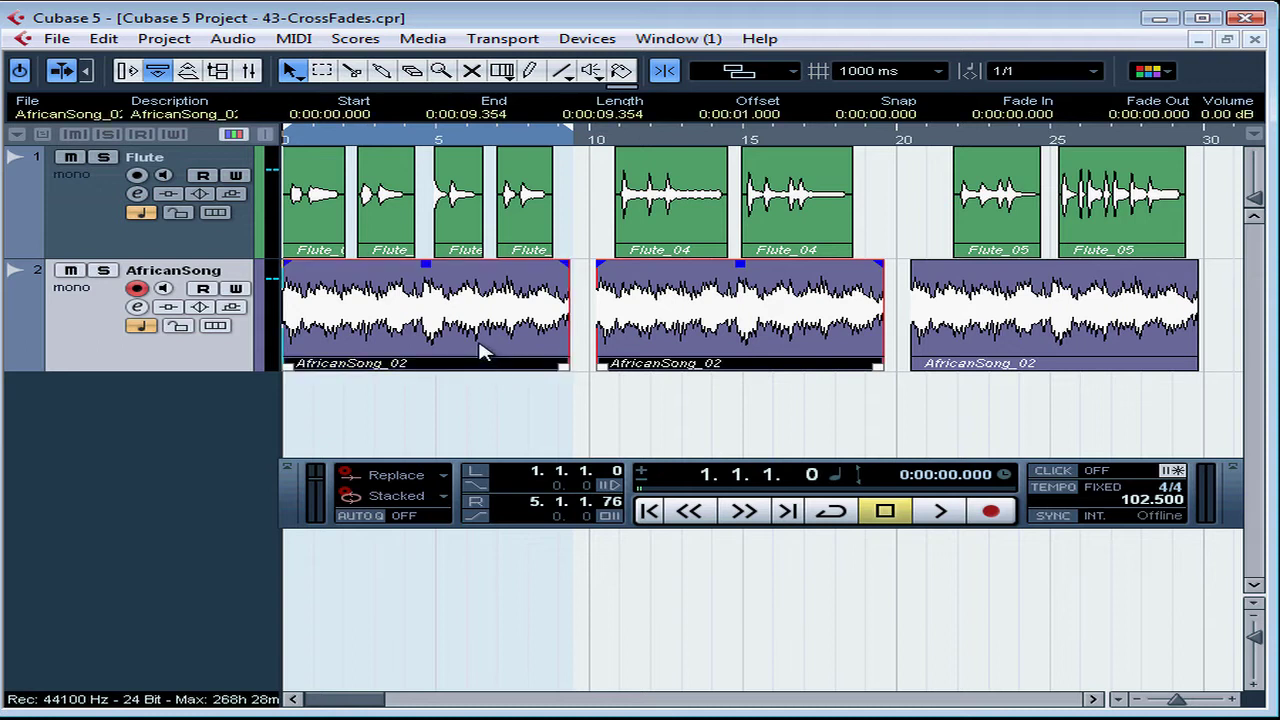
pyautogui.click(249, 44)
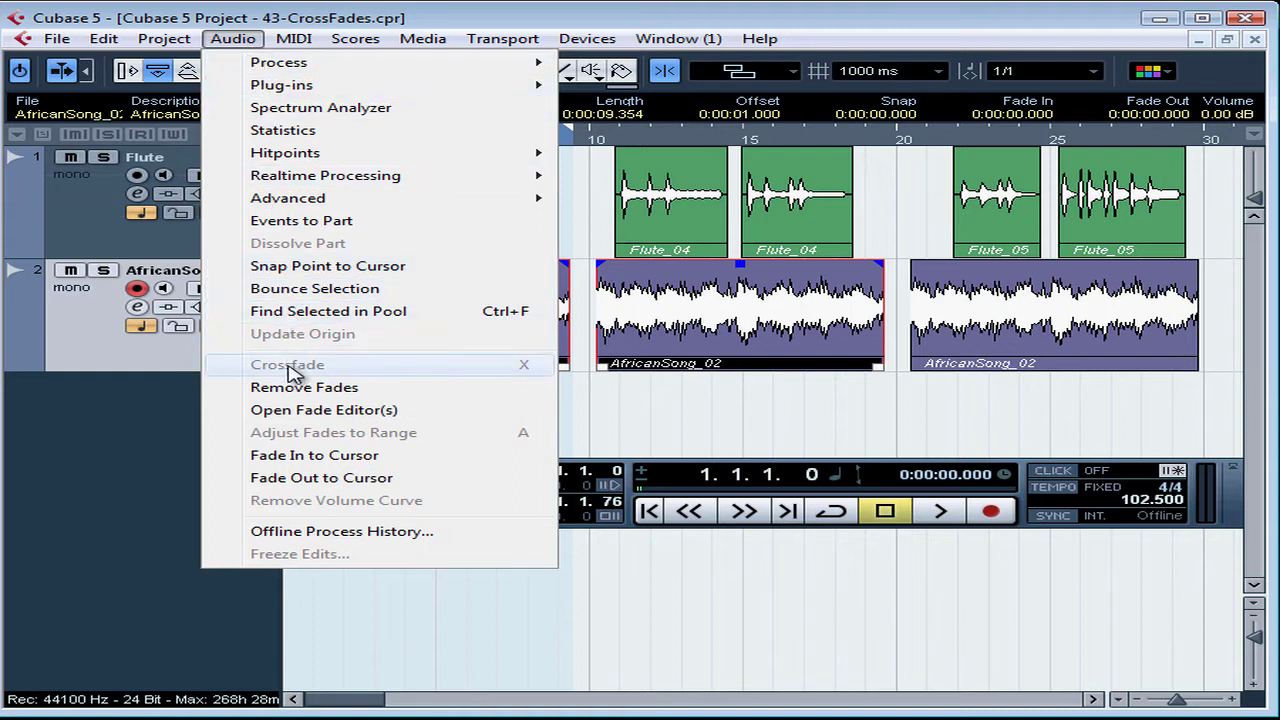
pyautogui.click(634, 410)
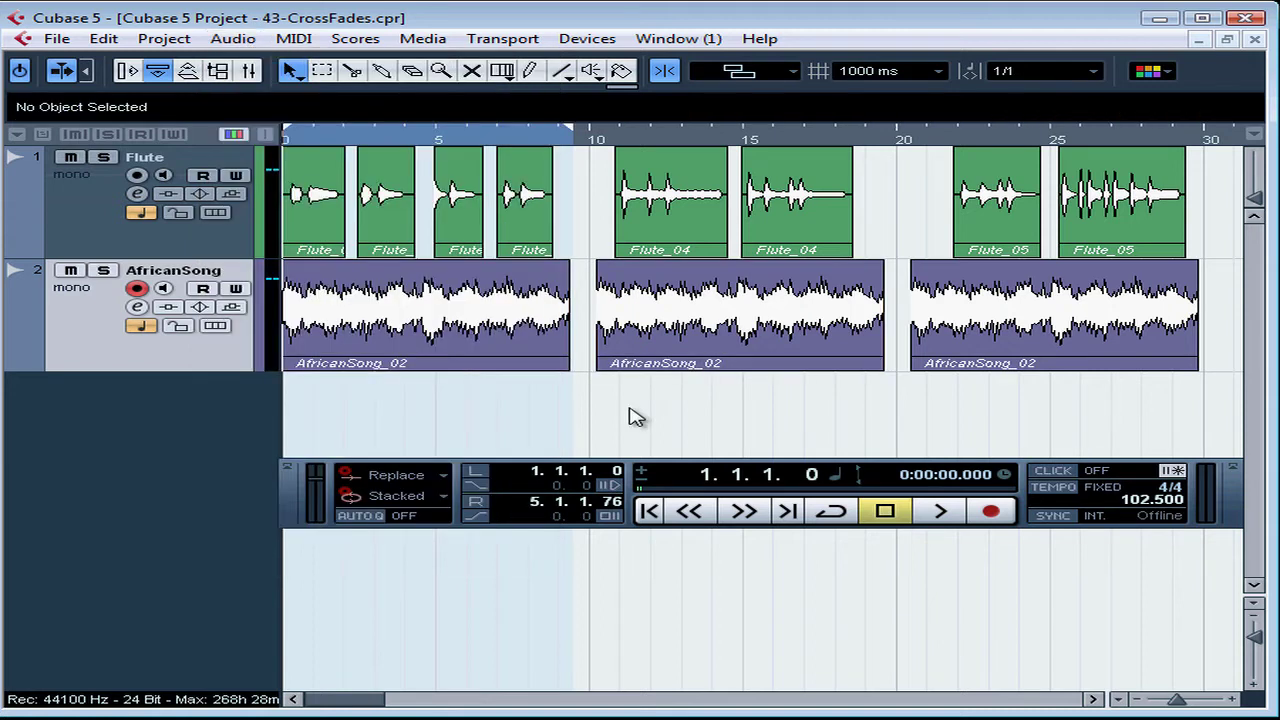
pyautogui.click(660, 350)
pyautogui.keyDown('shift'); pyautogui.click(474, 366); pyautogui.keyUp('shift')
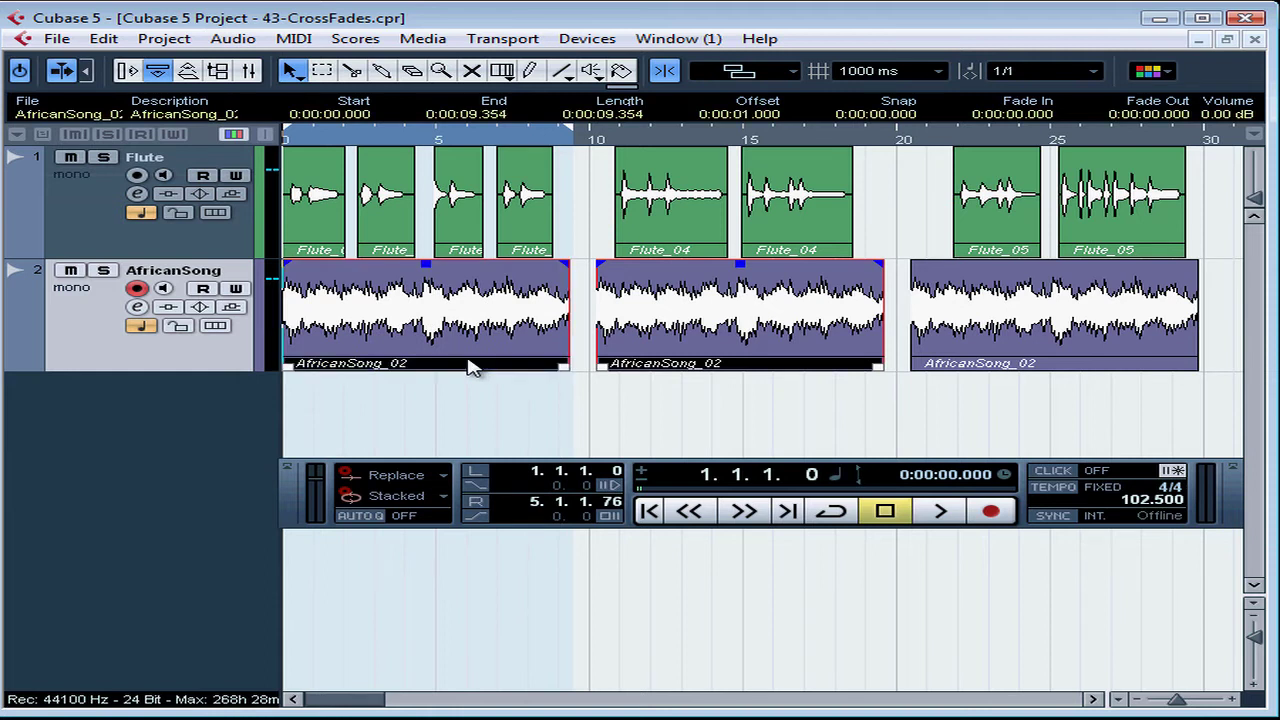
pyautogui.press('x')
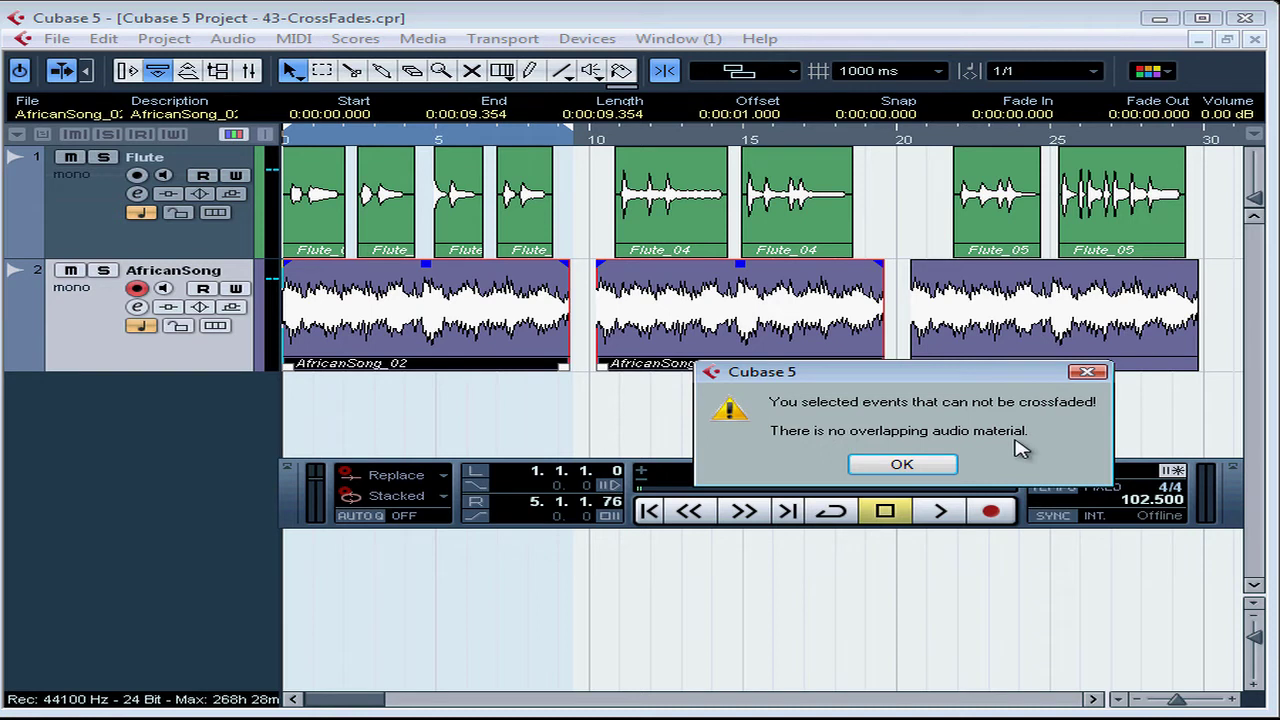
pyautogui.click(904, 465)
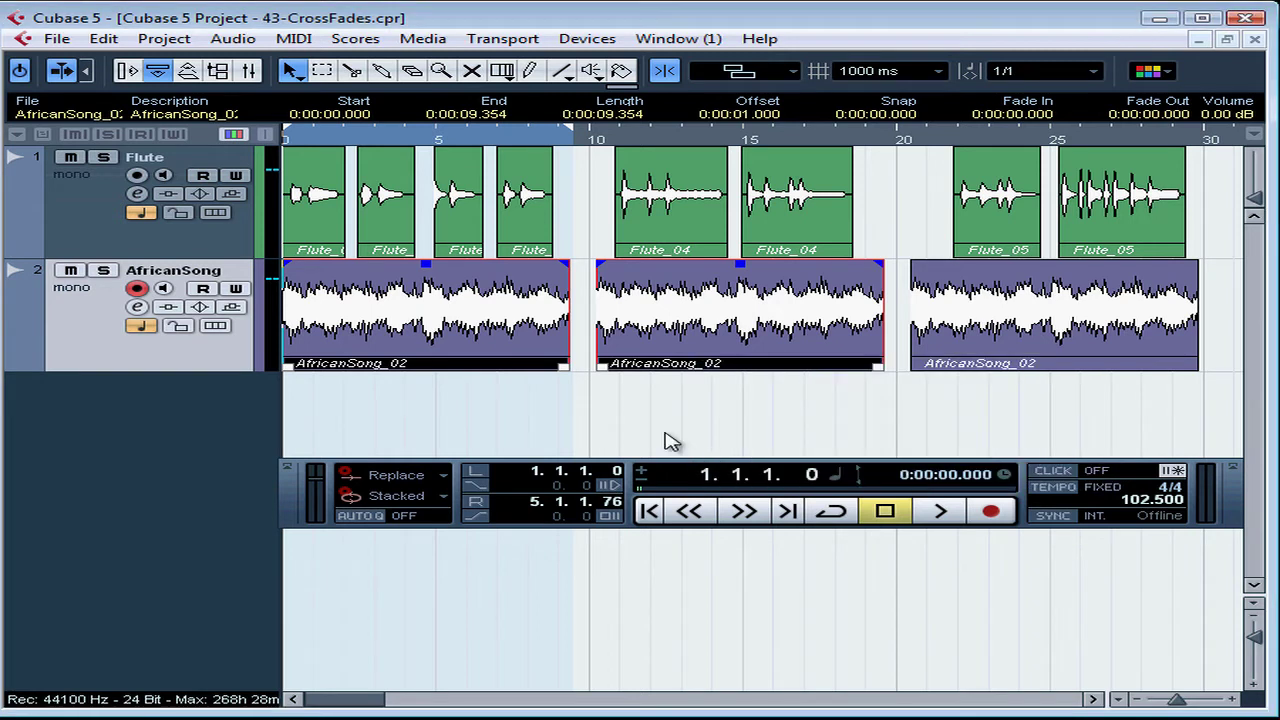
pyautogui.click(668, 441)
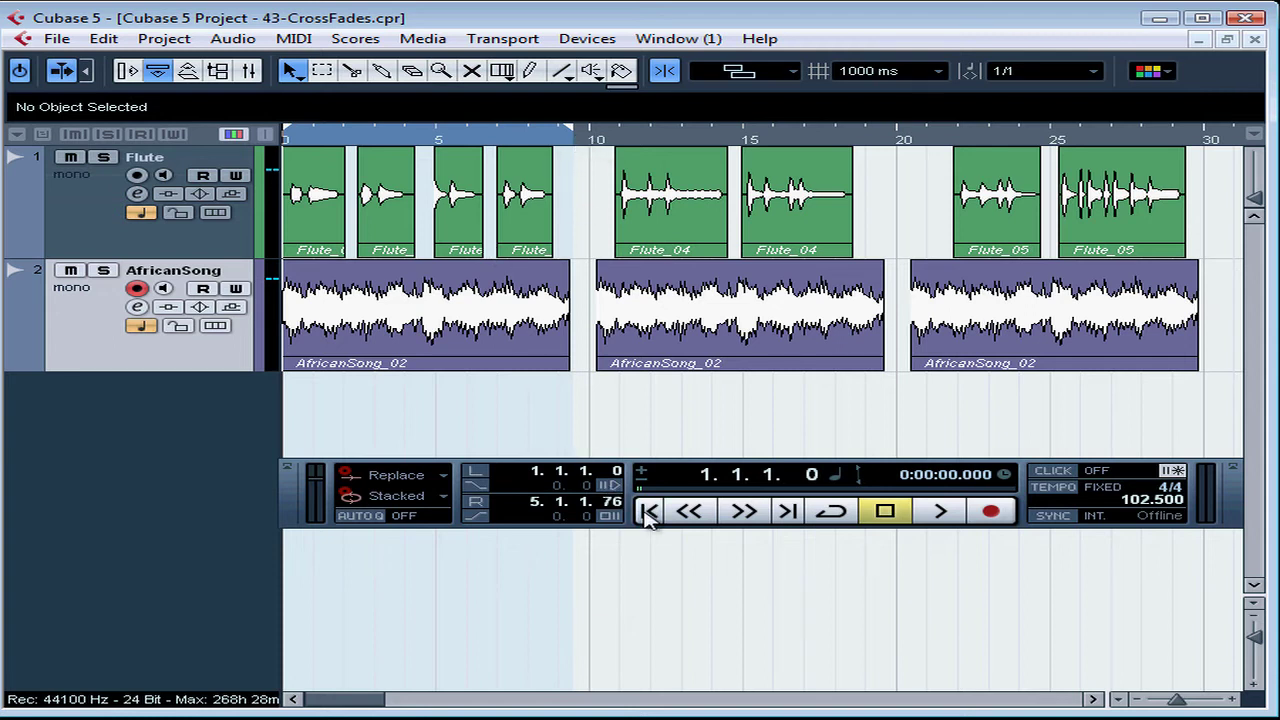
# Play the project with the Flute track muted, stopping at 0:00:15.653
pyautogui.press('space')
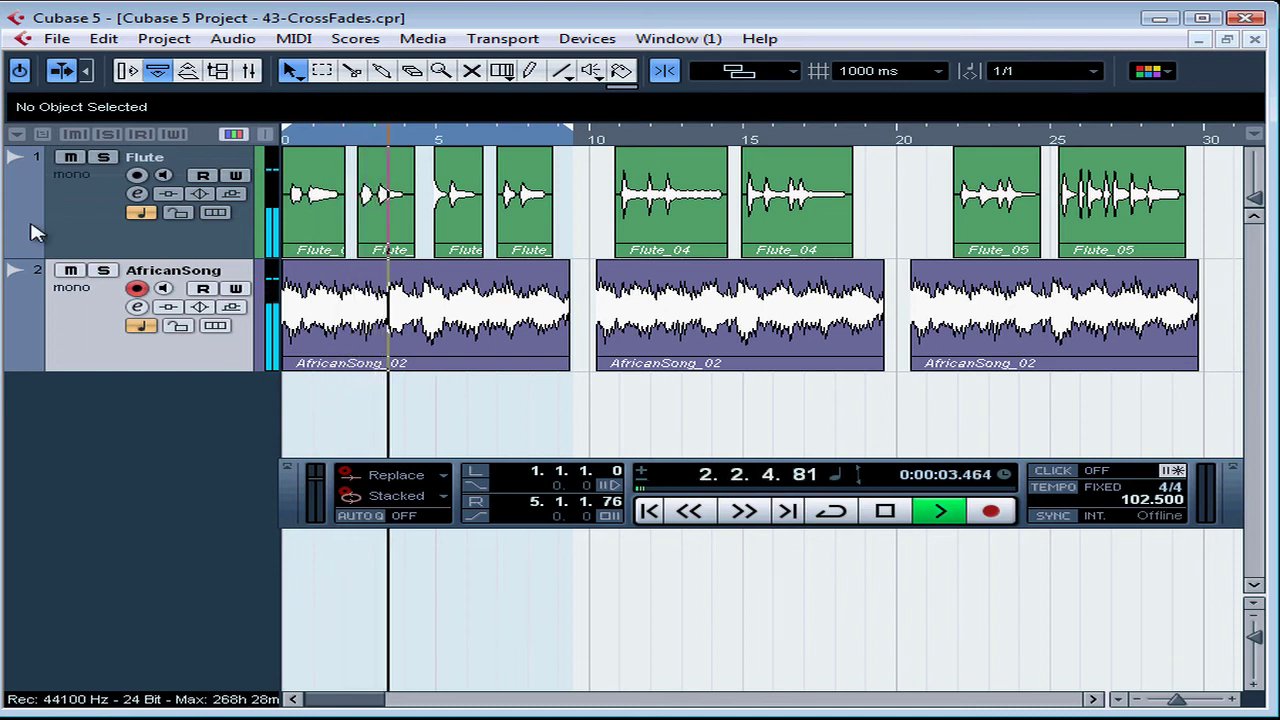
pyautogui.click(70, 157)
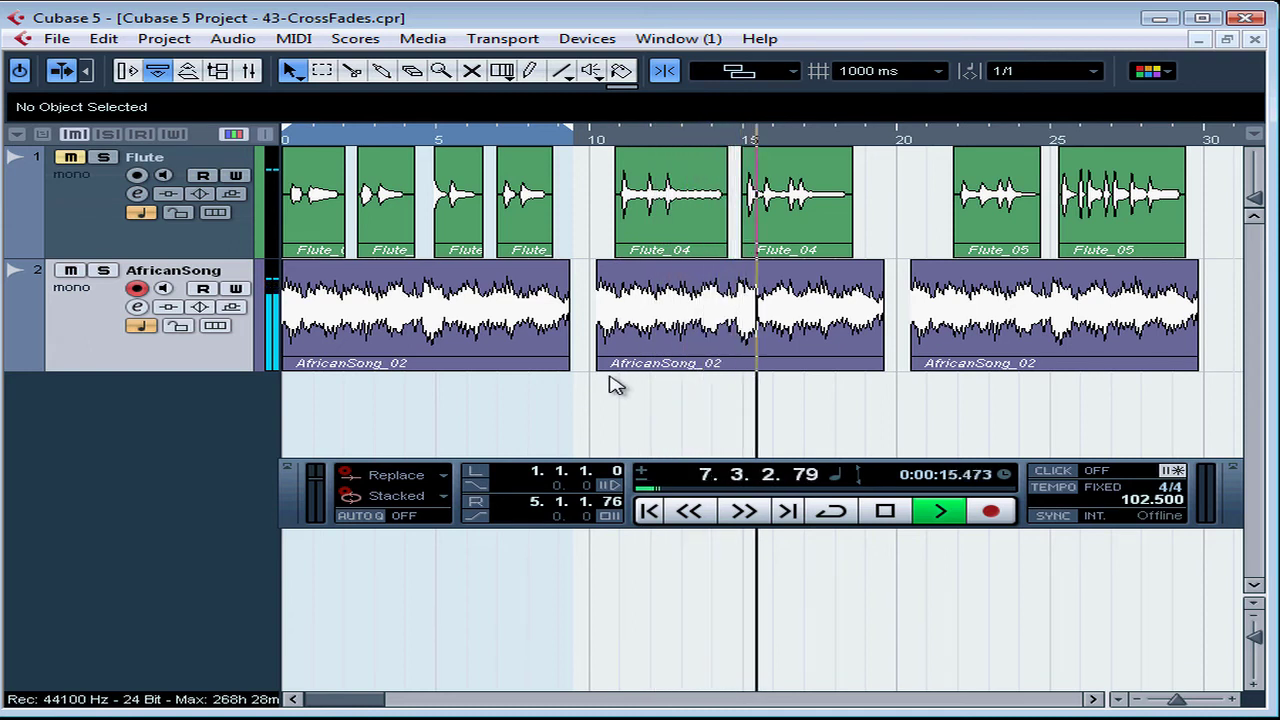
pyautogui.press('space')
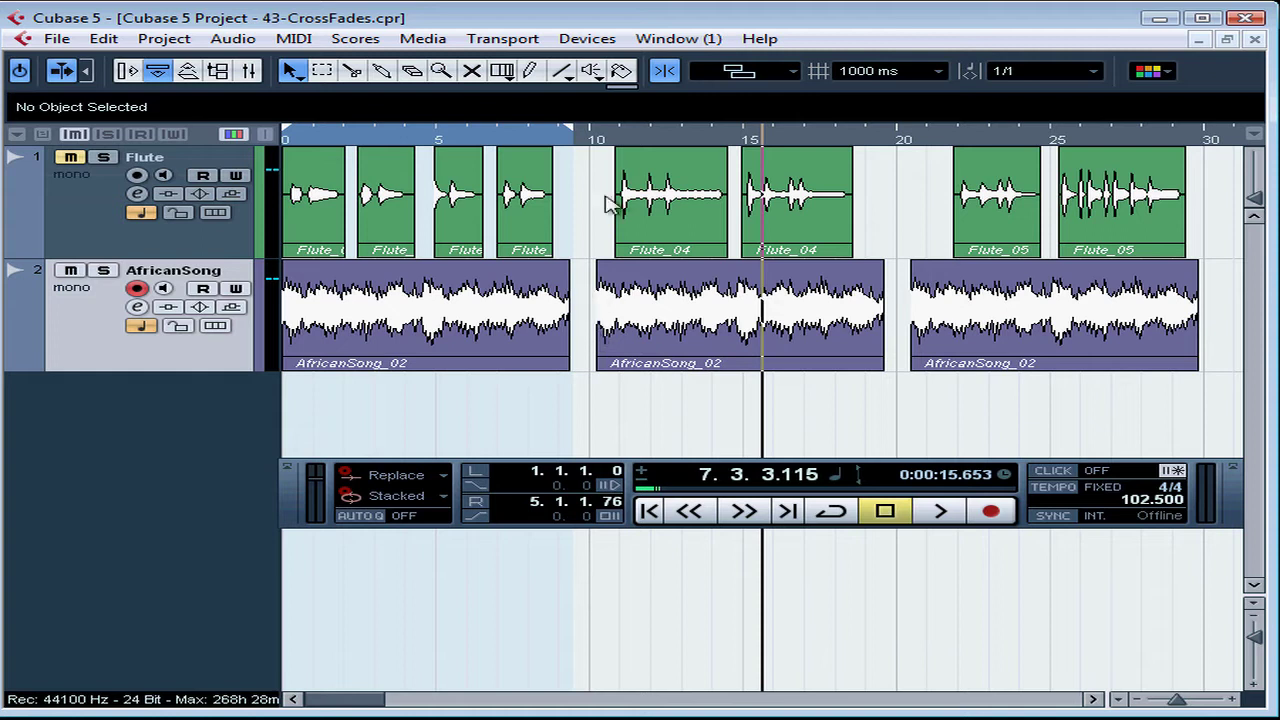
# Slide the middle AfricanSong_02 event left so it starts at 0:00:09.354, against the first
pyautogui.moveTo(585, 140); pyautogui.dragTo(586, 243)
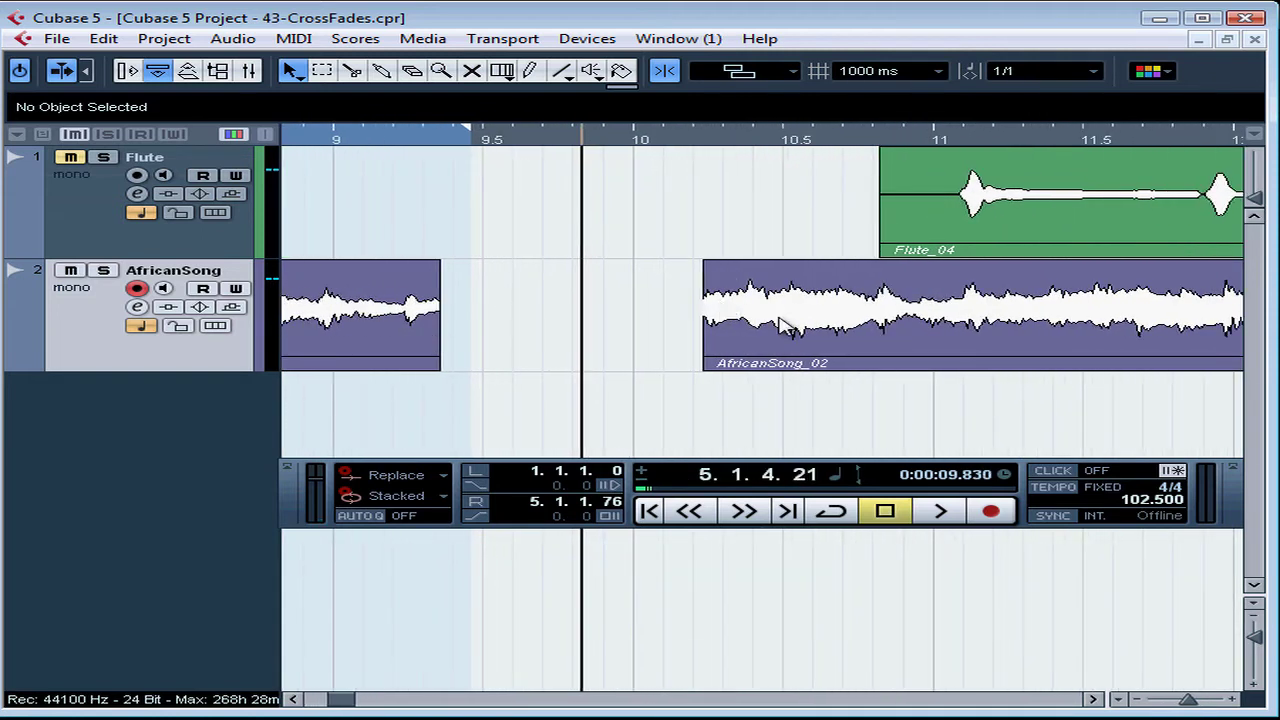
pyautogui.moveTo(776, 320); pyautogui.dragTo(536, 338)
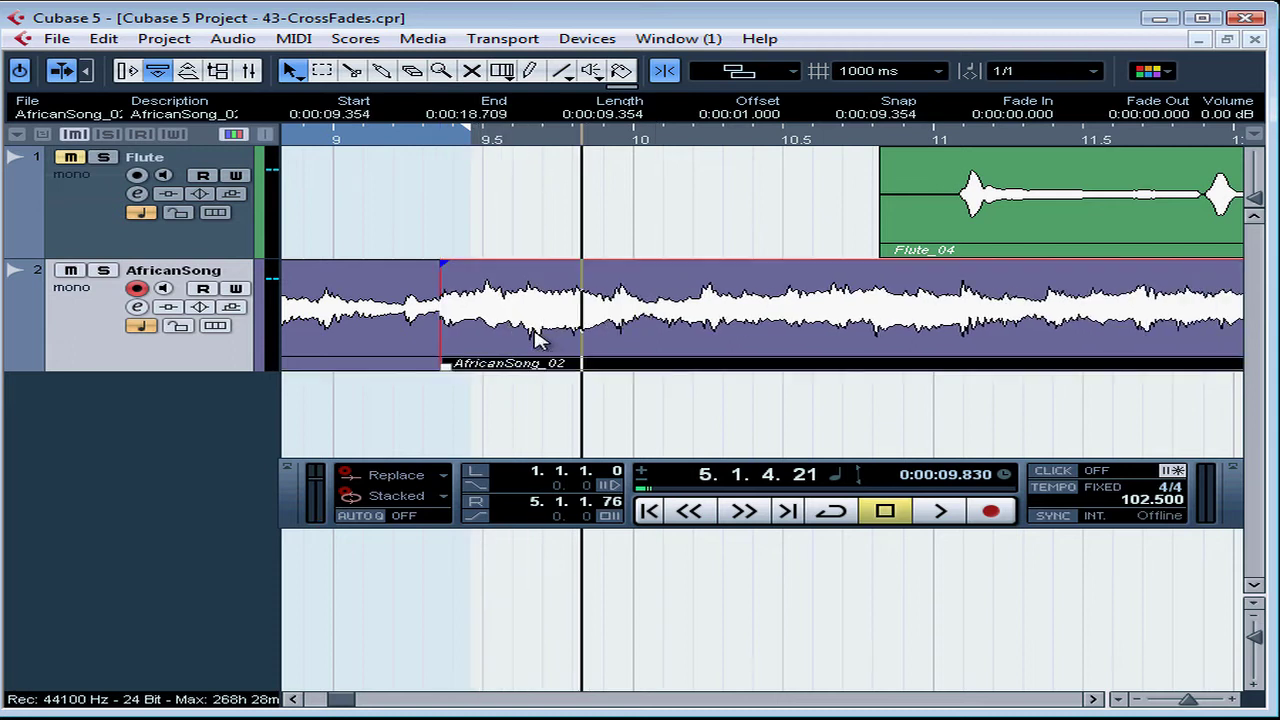
pyautogui.click(795, 72)
pyautogui.click(668, 199)
pyautogui.moveTo(574, 328)
pyautogui.mouseDown()
pyautogui.moveTo(800, 332)
pyautogui.moveTo(652, 330)
pyautogui.moveTo(585, 345)
pyautogui.mouseUp()
pyautogui.moveTo(517, 136); pyautogui.dragTo(516, 75)
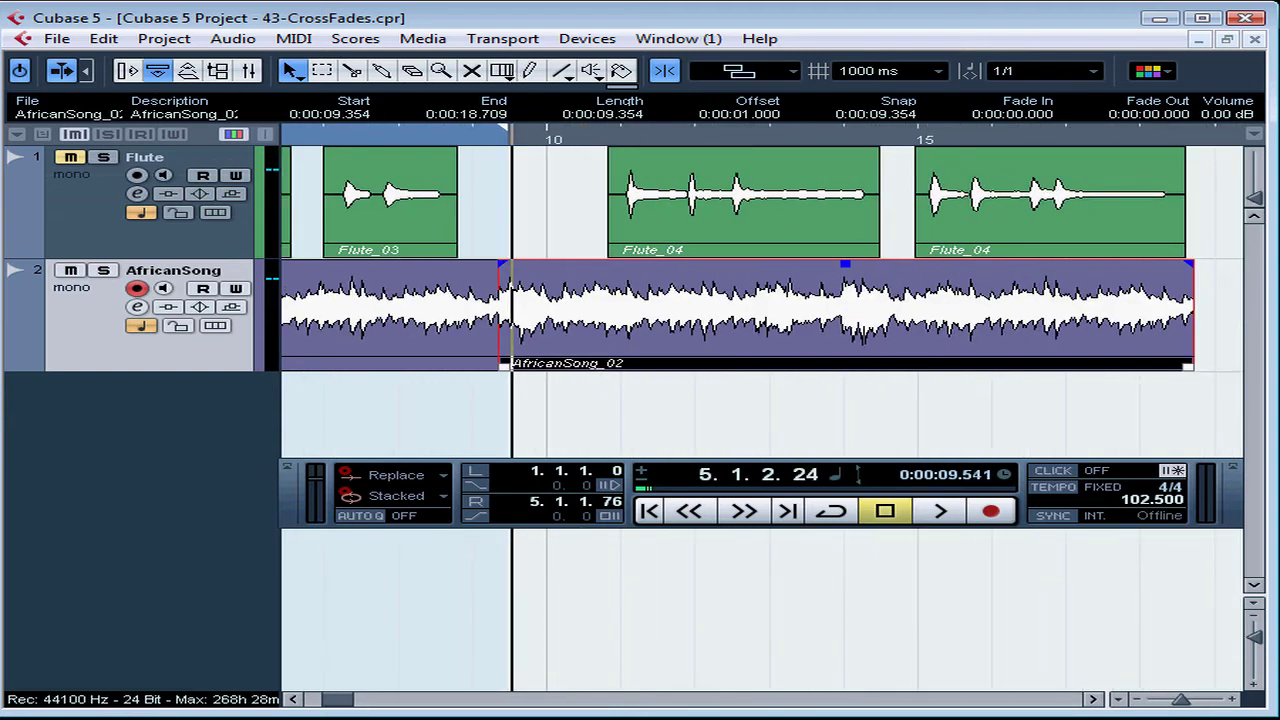
# Play back from a few seconds before the join to hear the joined events
pyautogui.click(295, 699)
pyautogui.click(295, 699)
pyautogui.click(295, 699)
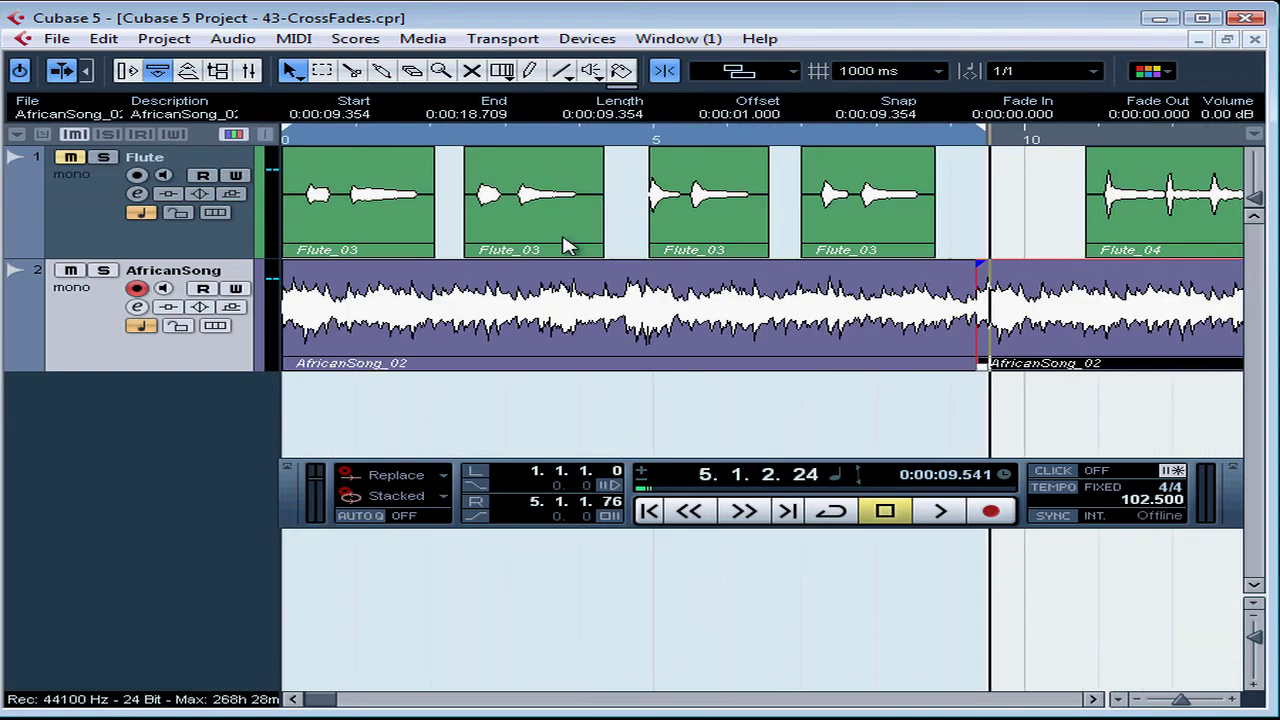
pyautogui.click(561, 138)
pyautogui.press('space')
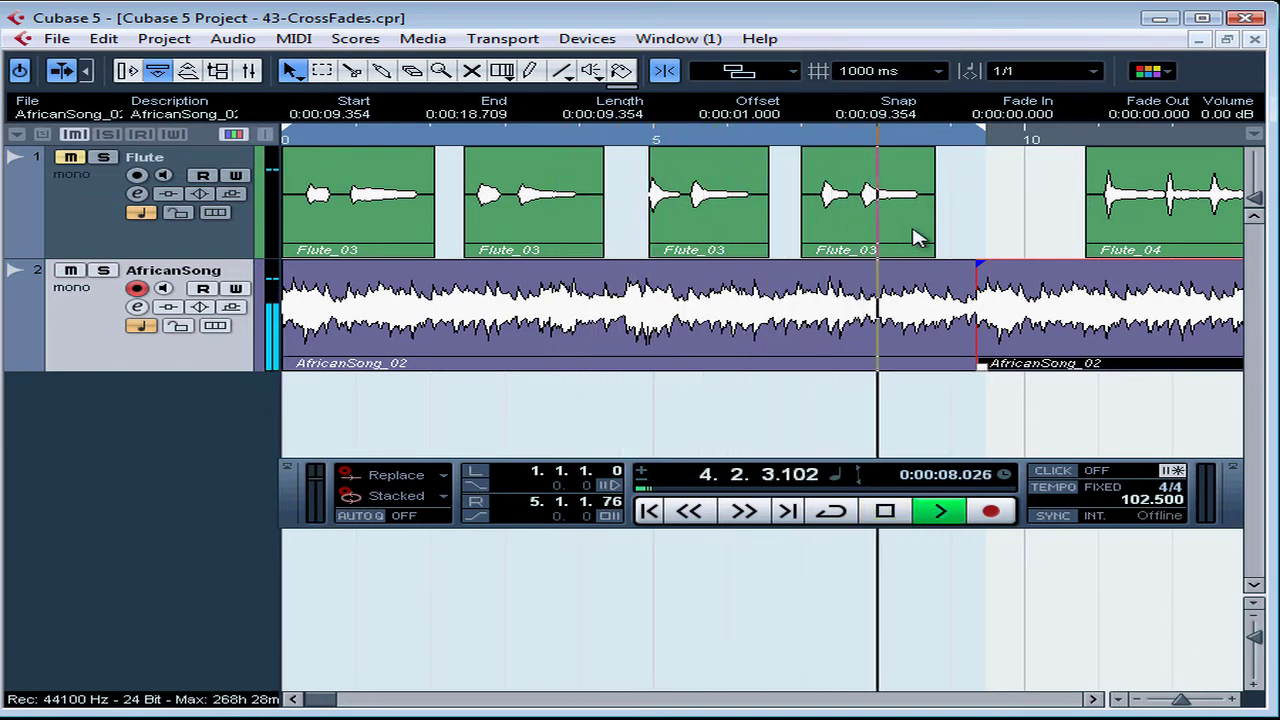
# Slide the second AfricanSong_02 event 0.113 s left to overlap the first, and replay from the start
pyautogui.press('space')
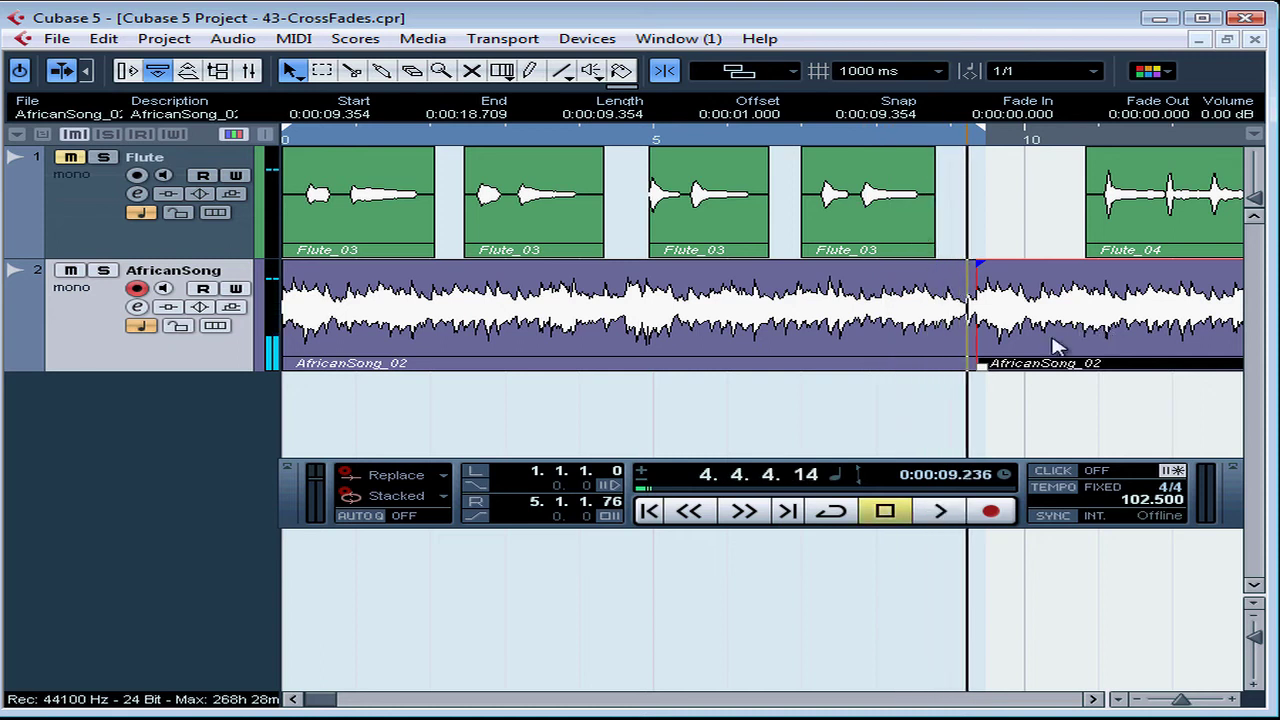
pyautogui.moveTo(1020, 345); pyautogui.dragTo(1008, 345)
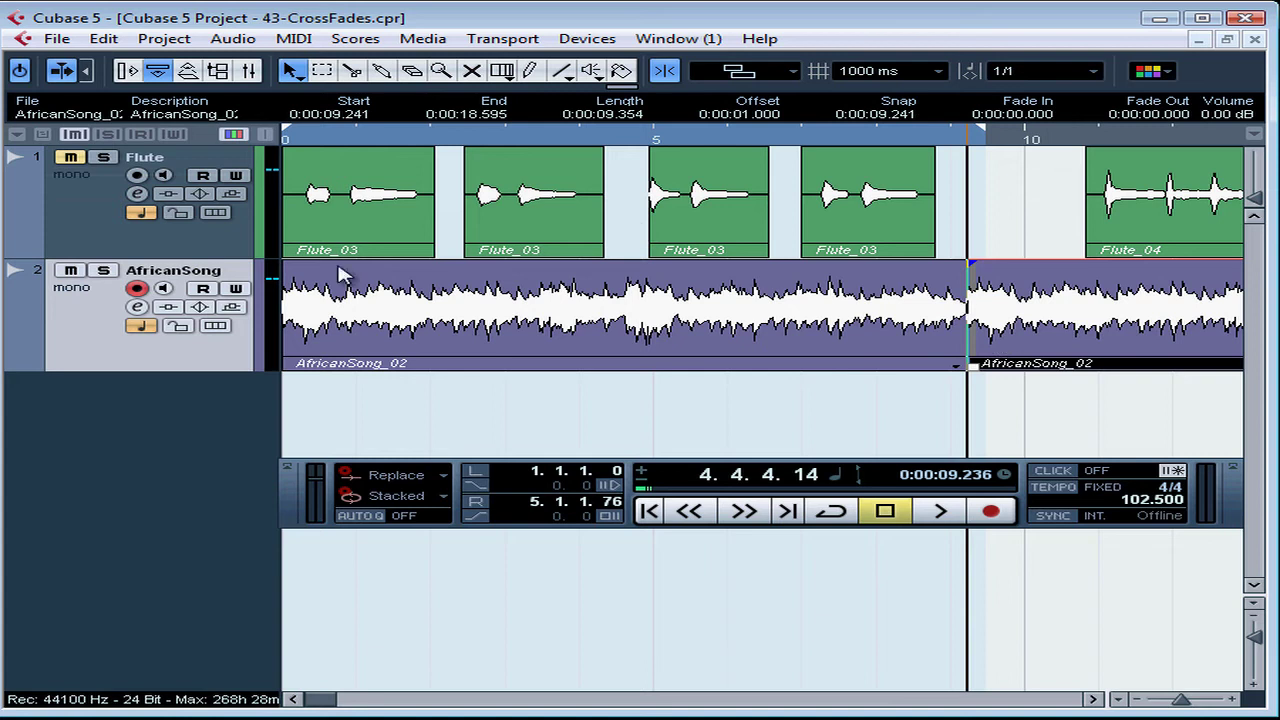
pyautogui.click(648, 511)
pyautogui.press('space')
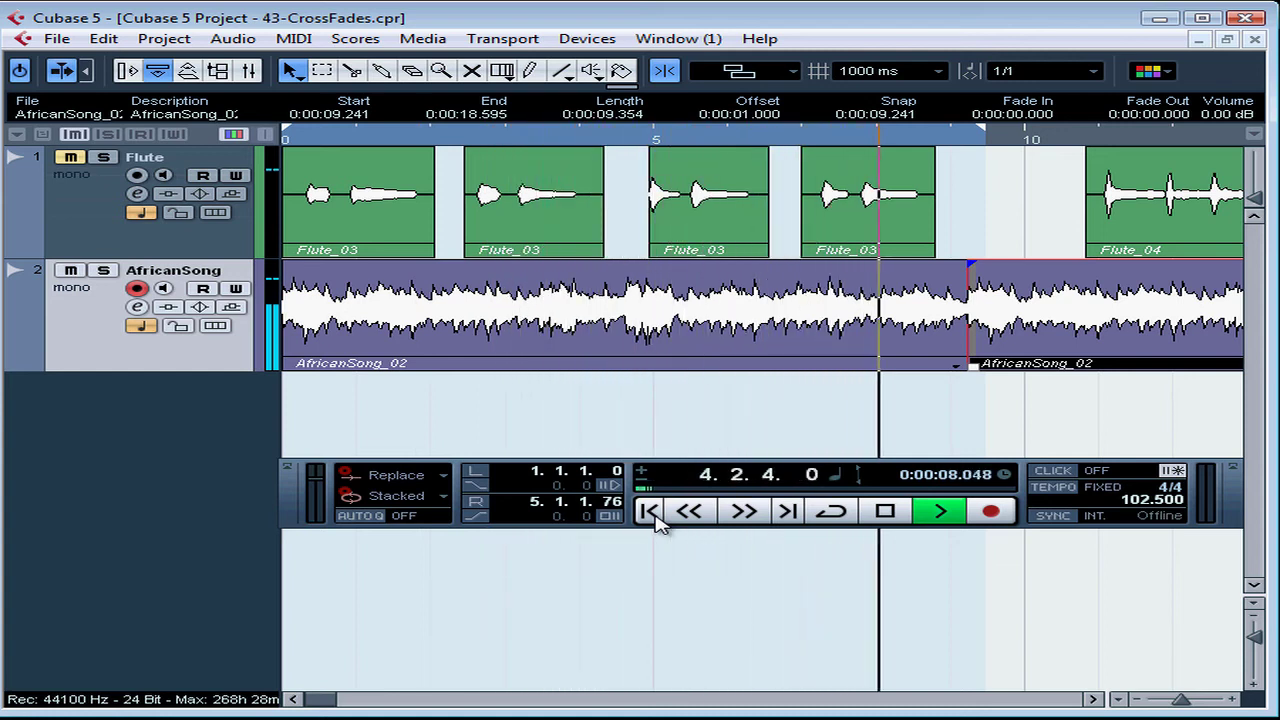
pyautogui.press('space')
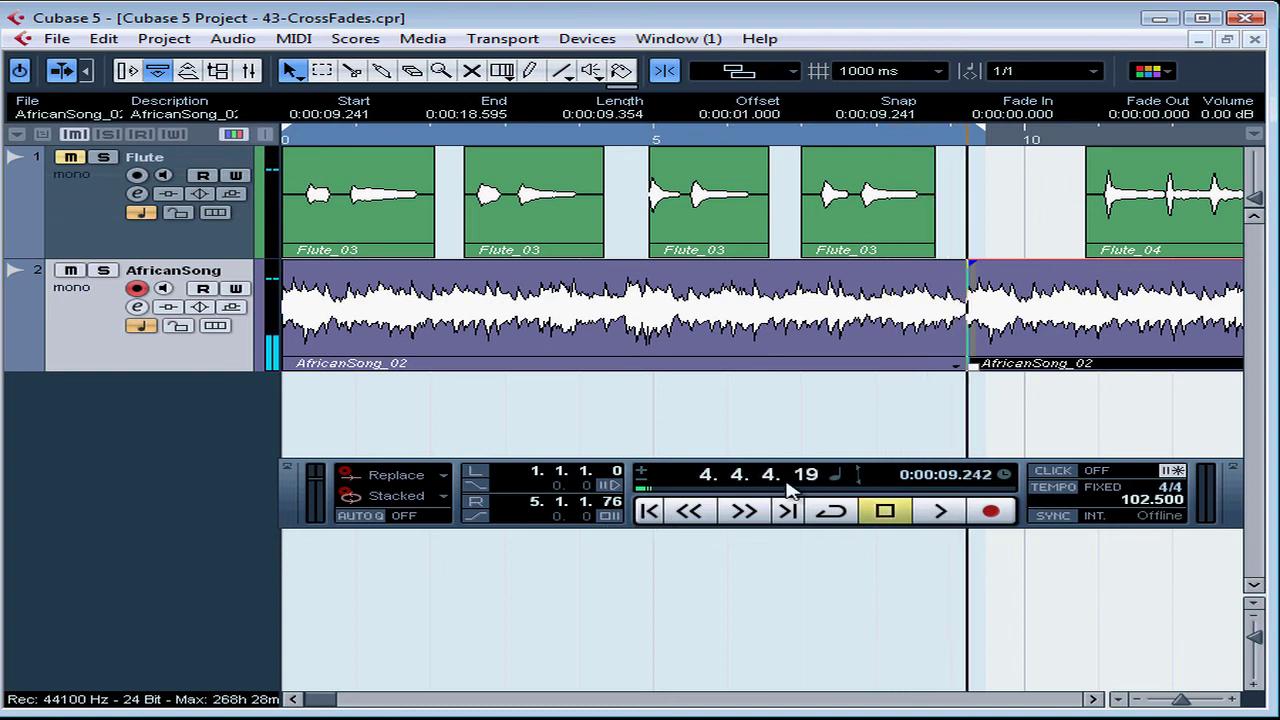
# Audition the overlap again, then select the left AfricanSong_02 event
pyautogui.press('space')
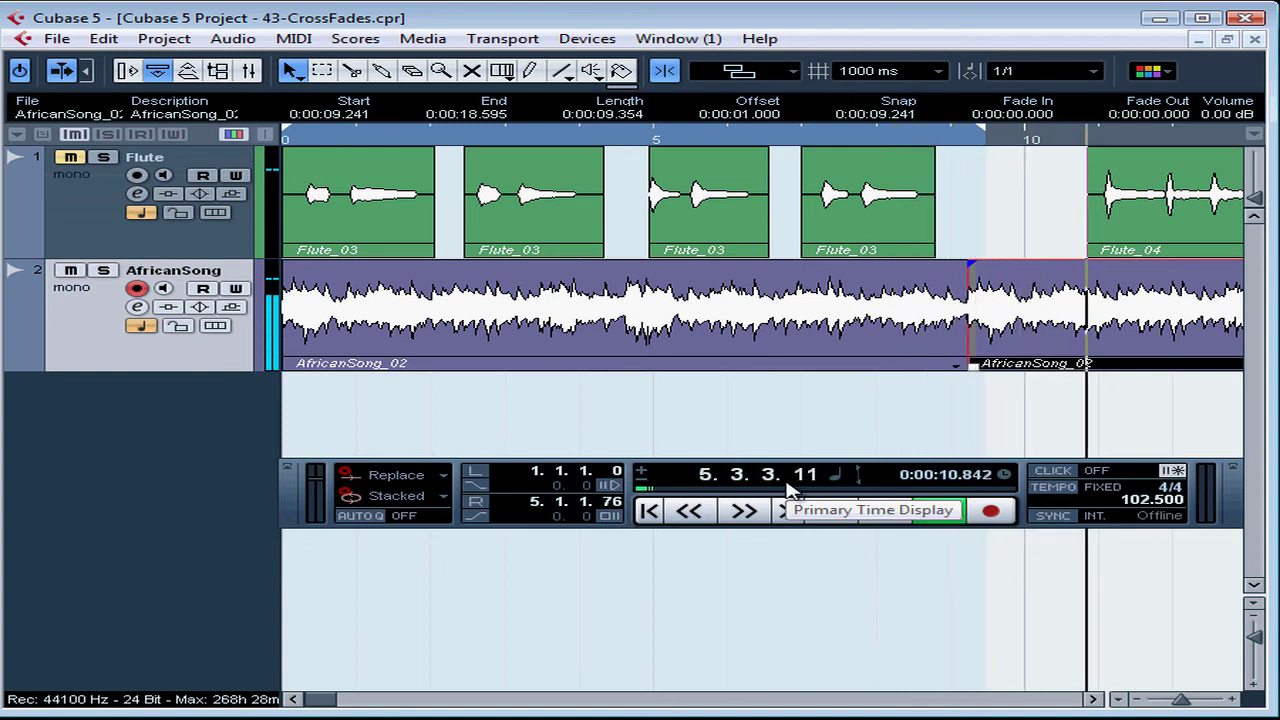
pyautogui.click(807, 138)
pyautogui.press('space')
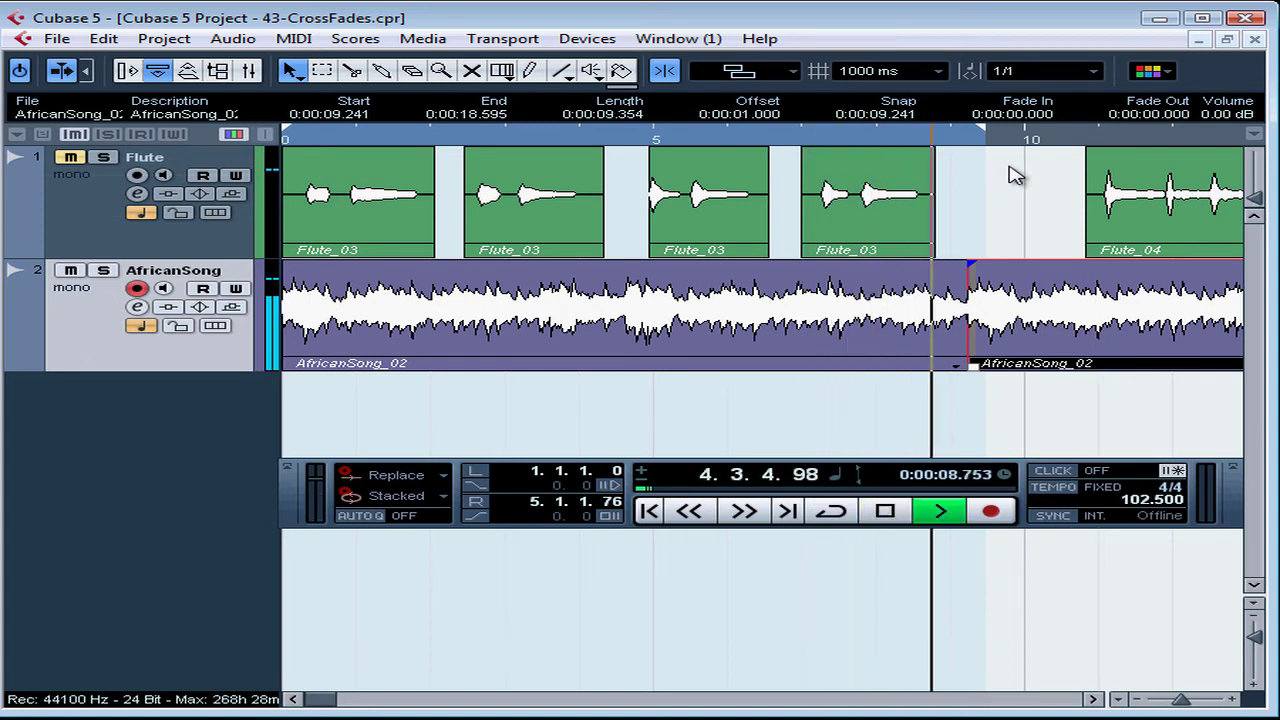
pyautogui.press('space')
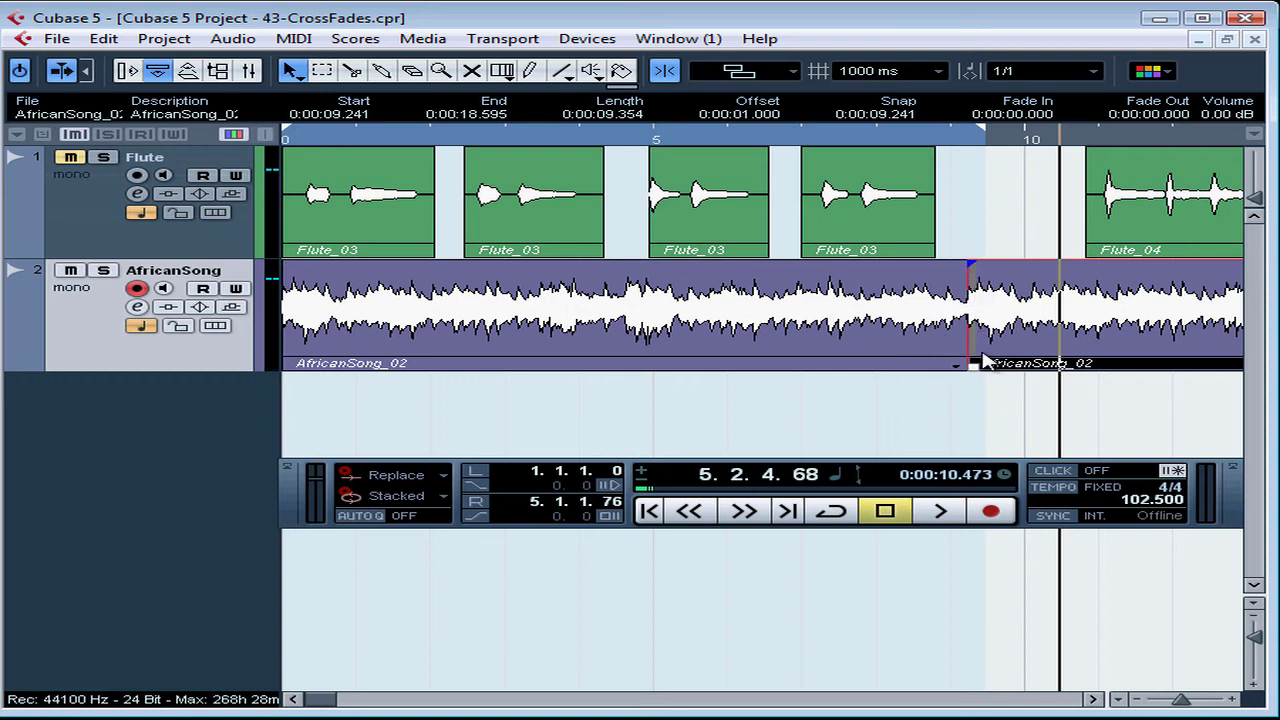
pyautogui.click(890, 352)
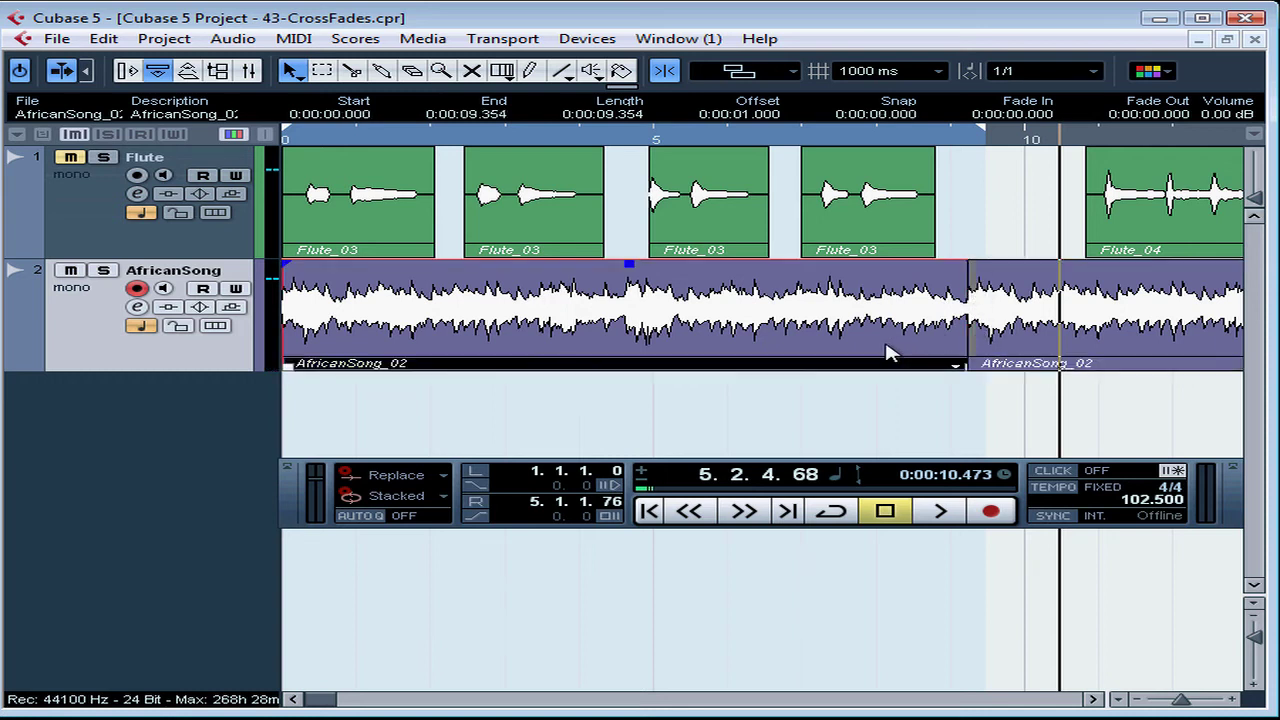
# Crossfade both AfricanSong_02 events across their 0.113 s overlap via Audio > Crossfade, then zoom in
pyautogui.keyDown('shift'); pyautogui.click(1028, 350); pyautogui.keyUp('shift')
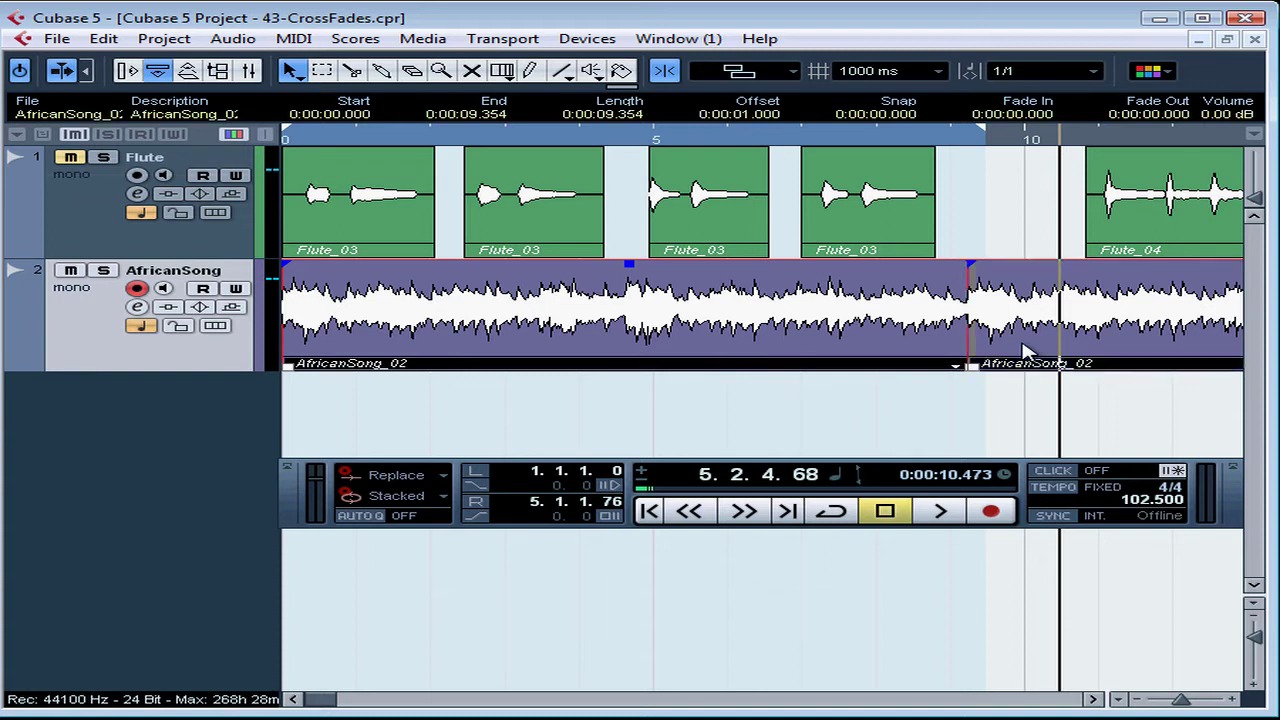
pyautogui.click(240, 40)
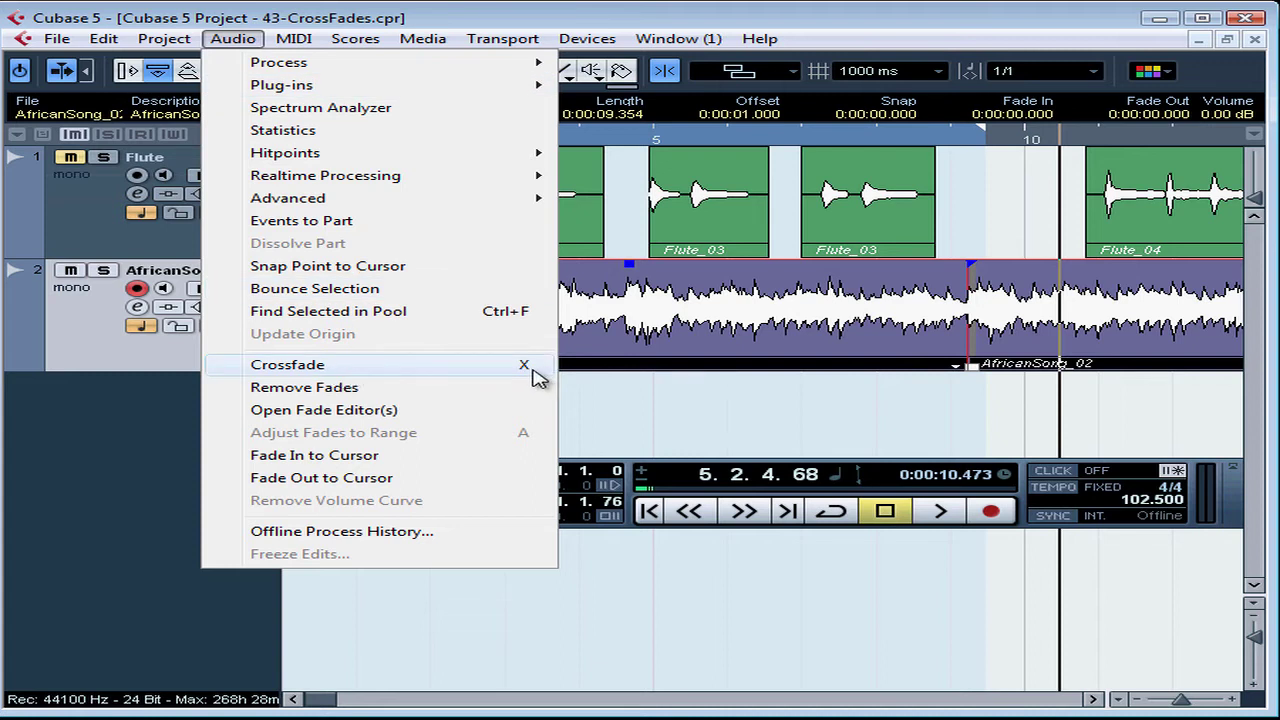
pyautogui.click(537, 376)
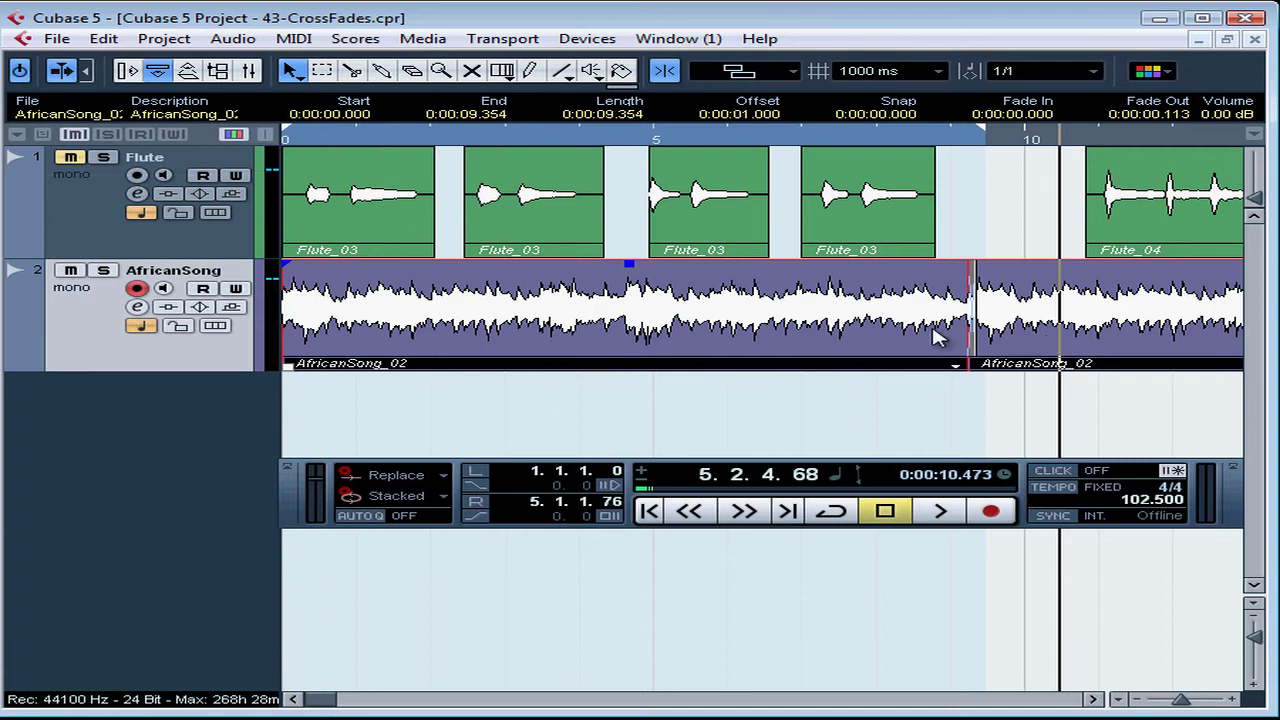
pyautogui.moveTo(971, 143); pyautogui.dragTo(986, 271)
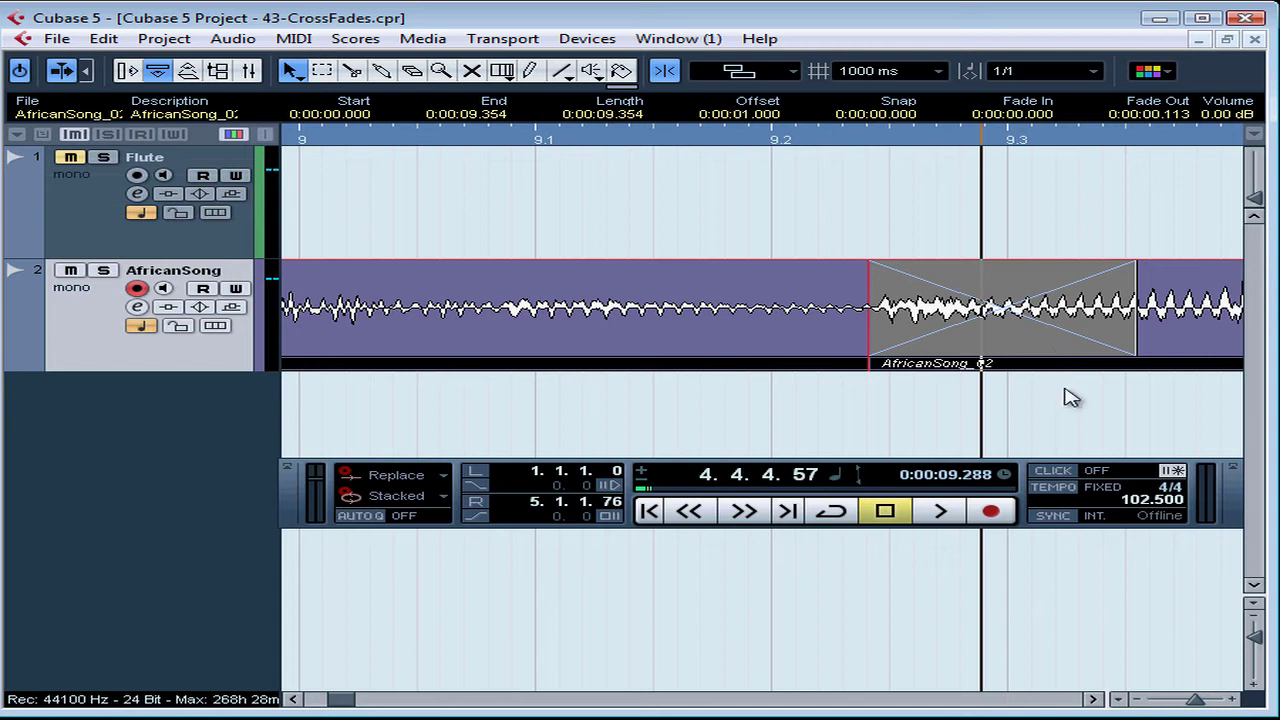
# Zoom out with the zoom presets and drag the third AfricanSong_02 event to start at 0:00:18.595
pyautogui.click(1118, 699)
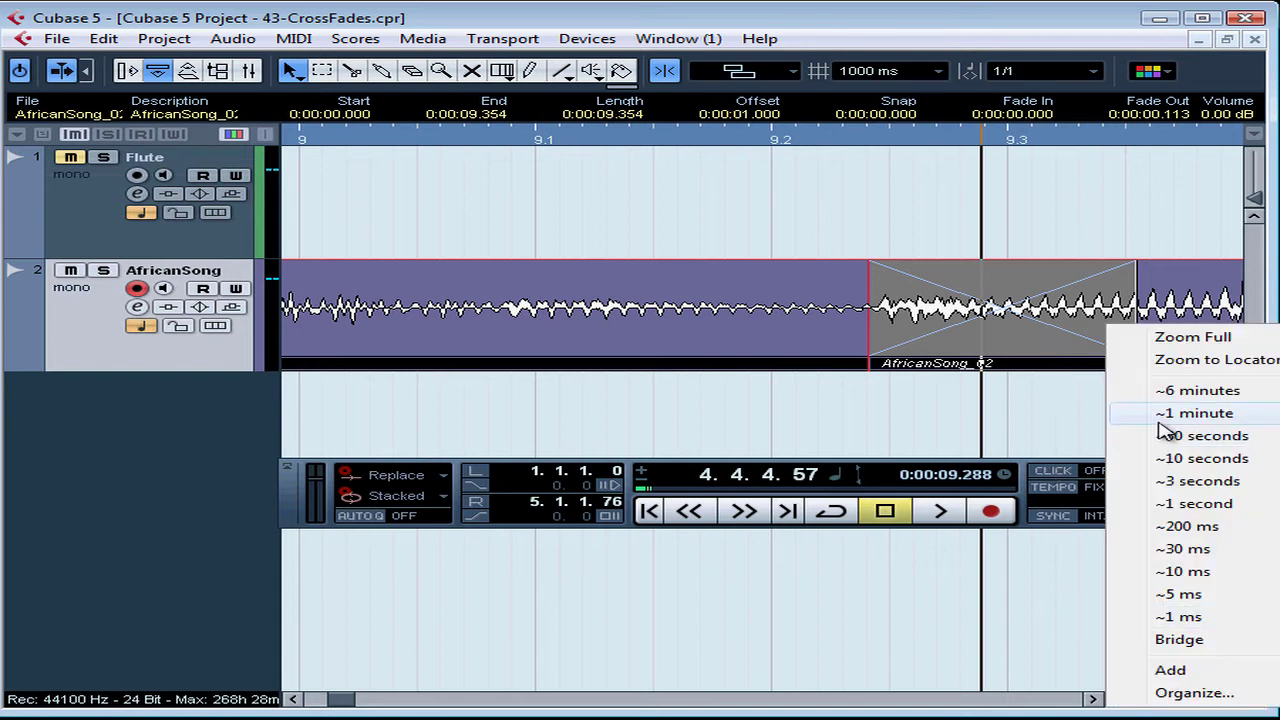
pyautogui.click(1188, 368)
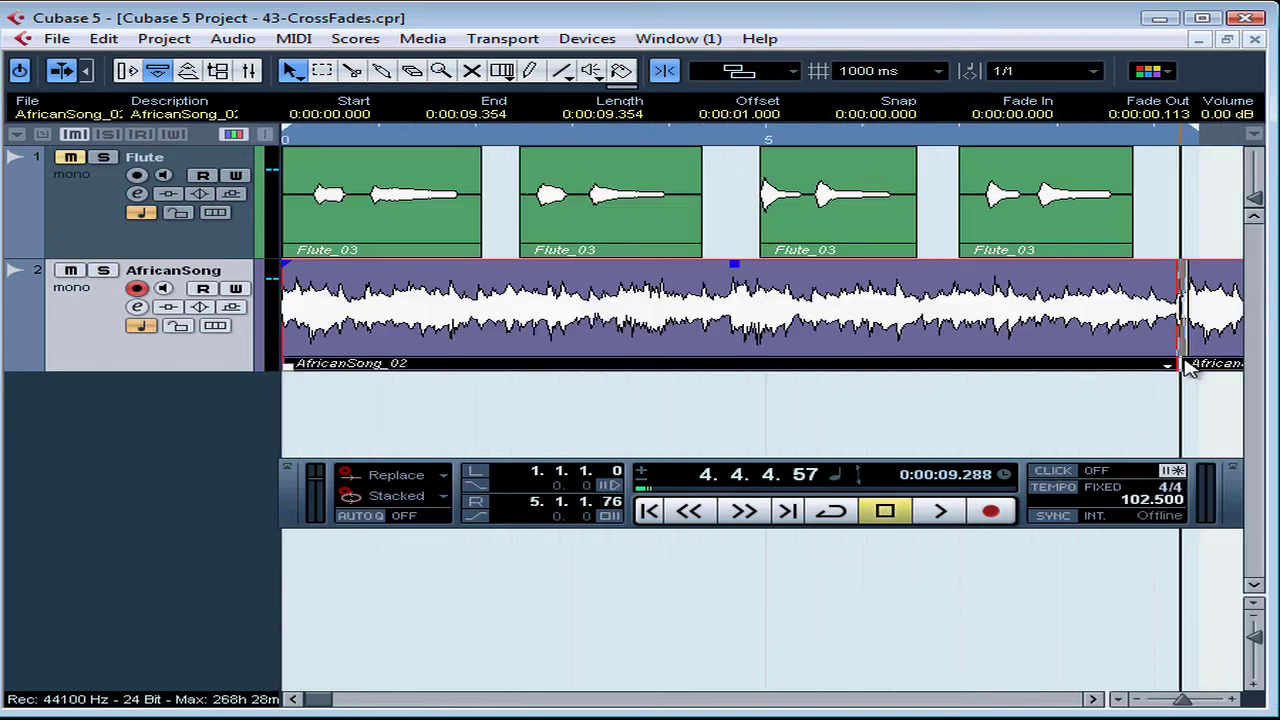
pyautogui.click(1120, 699)
pyautogui.click(1188, 362)
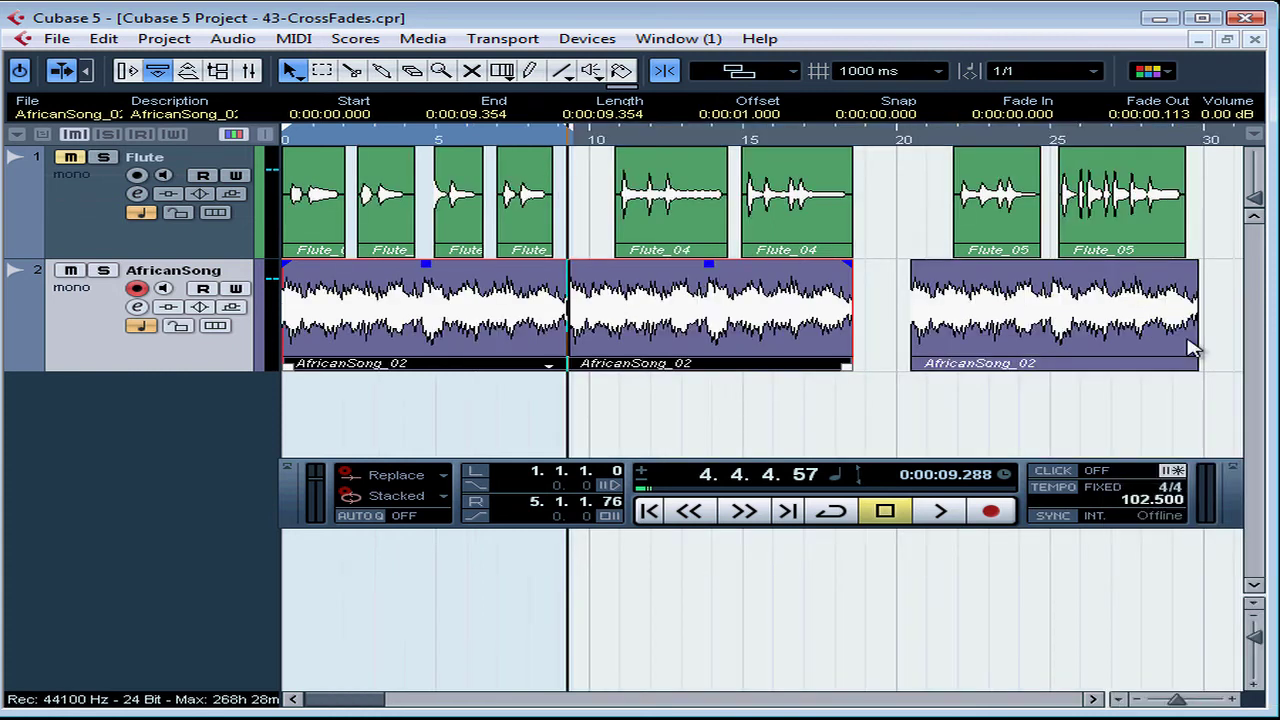
pyautogui.click(1118, 352)
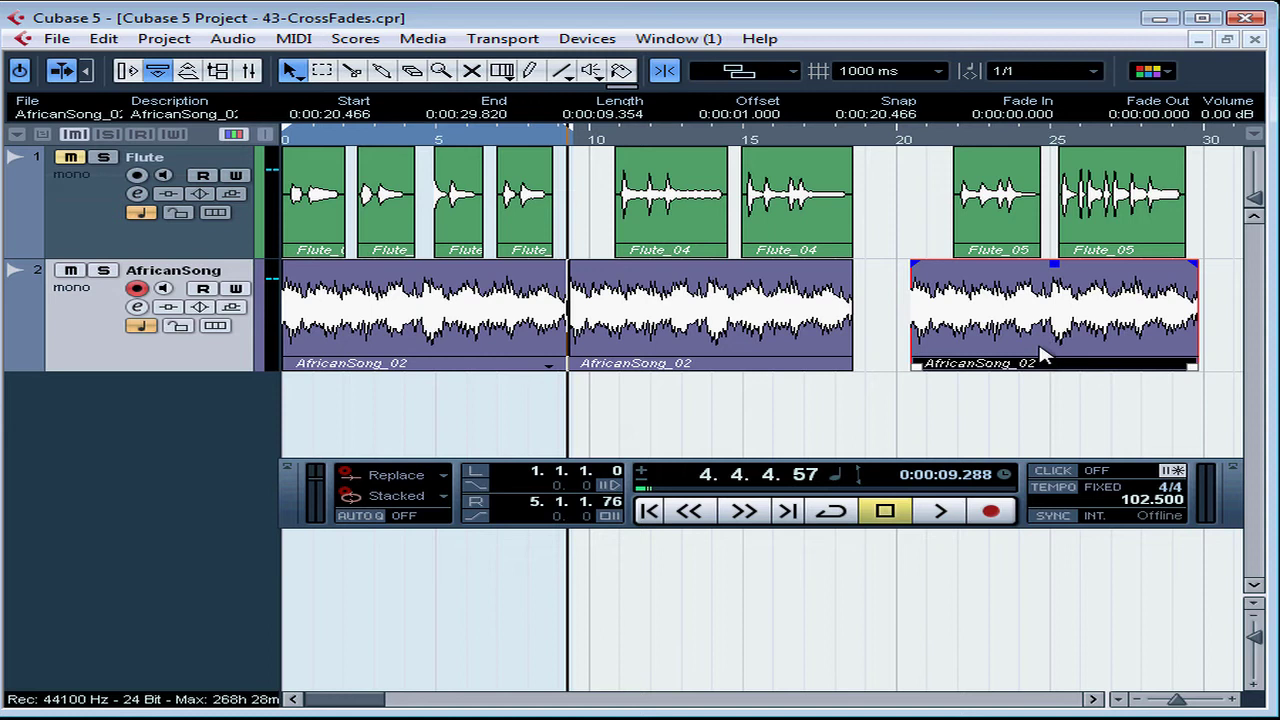
pyautogui.moveTo(1043, 355); pyautogui.dragTo(995, 362)
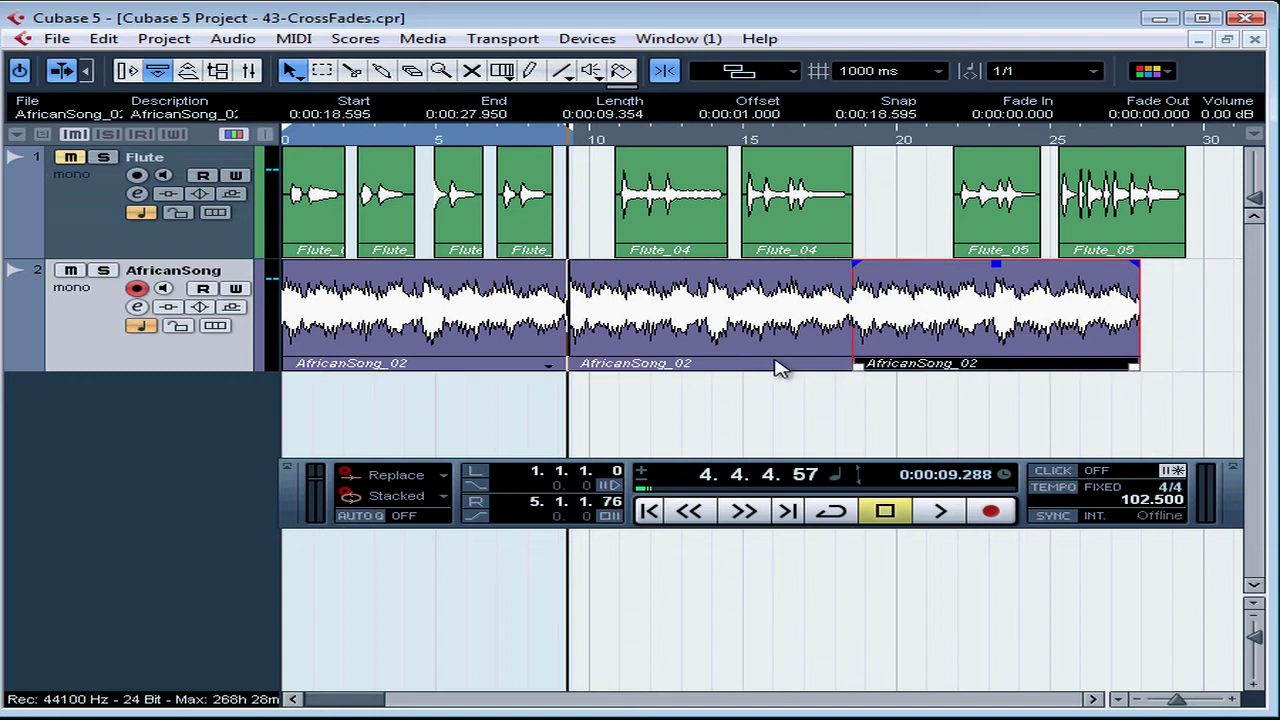
pyautogui.click(786, 72)
# Select the middle and third AfricanSong_02 events and apply Audio > Crossfade at the 18.6 s junction
pyautogui.click(990, 150)
pyautogui.moveTo(897, 143); pyautogui.dragTo(903, 243)
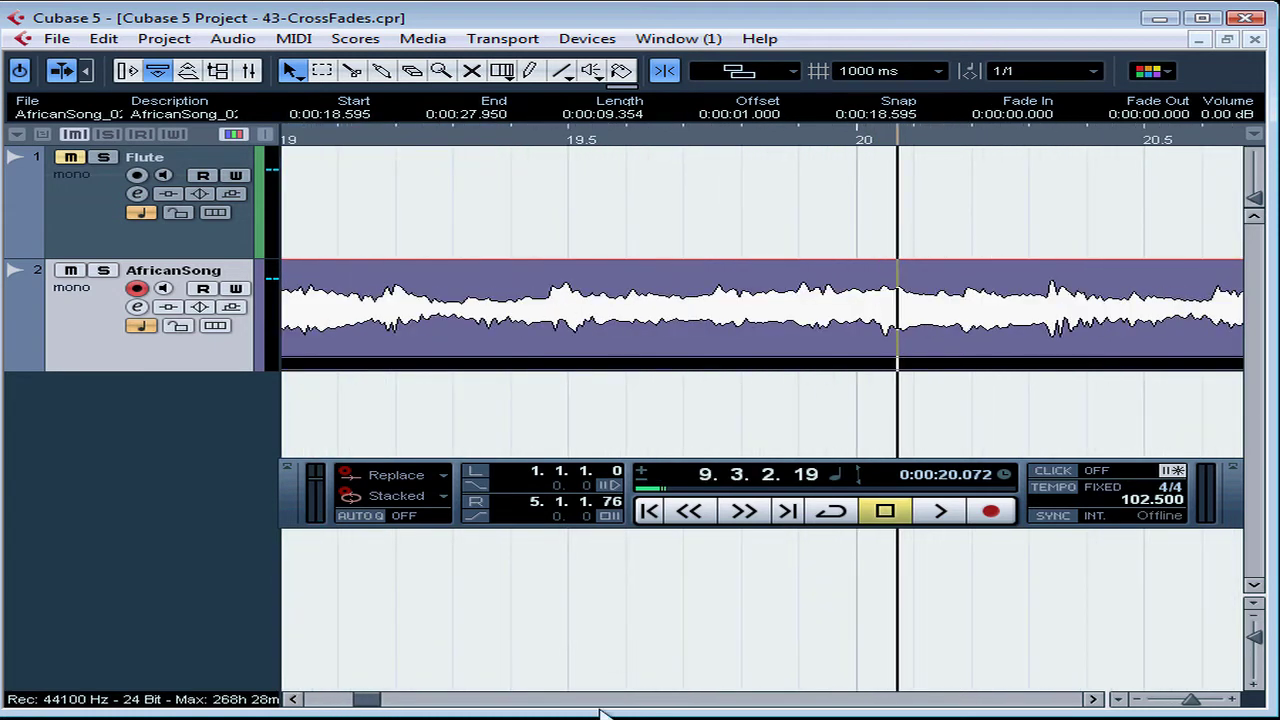
pyautogui.click(294, 699)
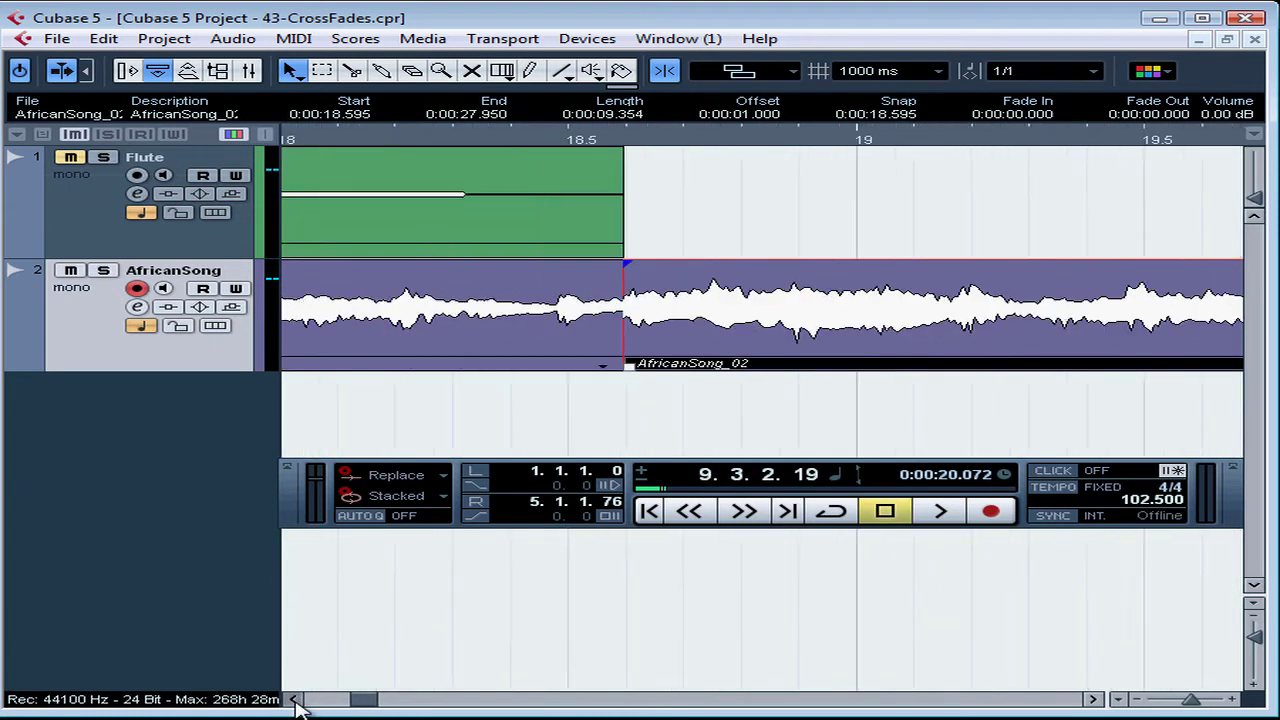
pyautogui.click(666, 357)
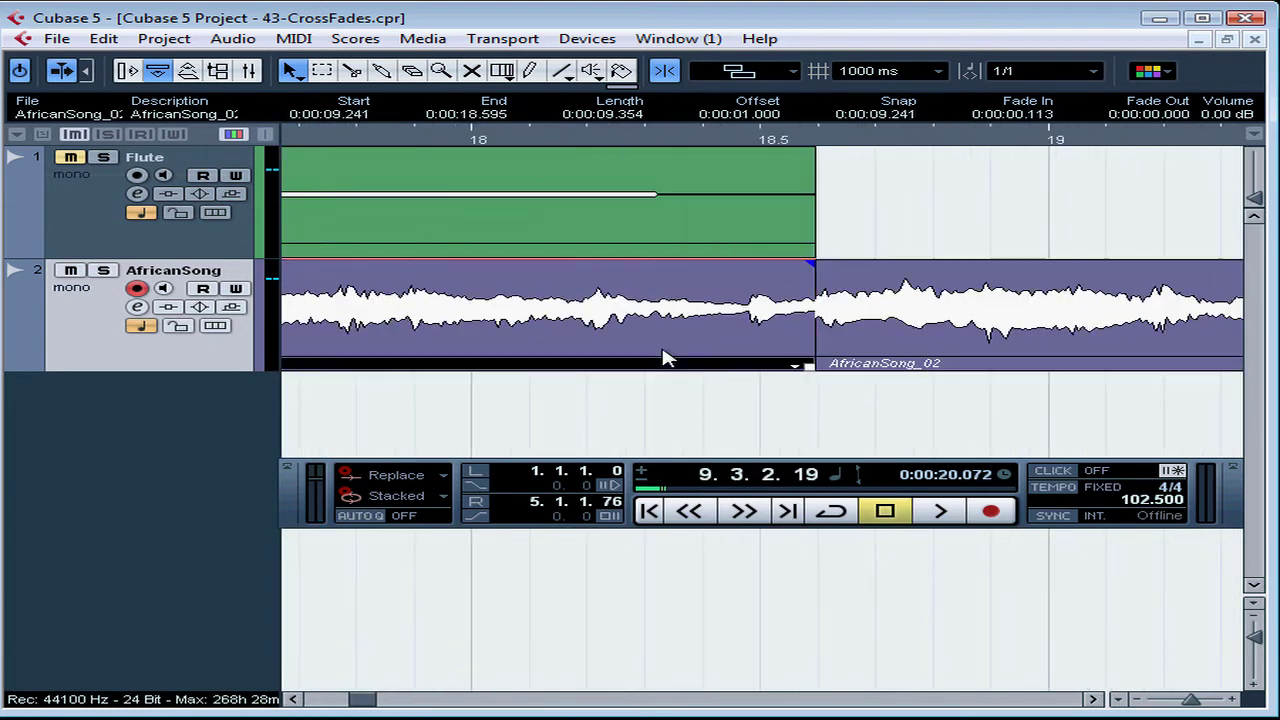
pyautogui.keyDown('shift'); pyautogui.click(873, 352); pyautogui.keyUp('shift')
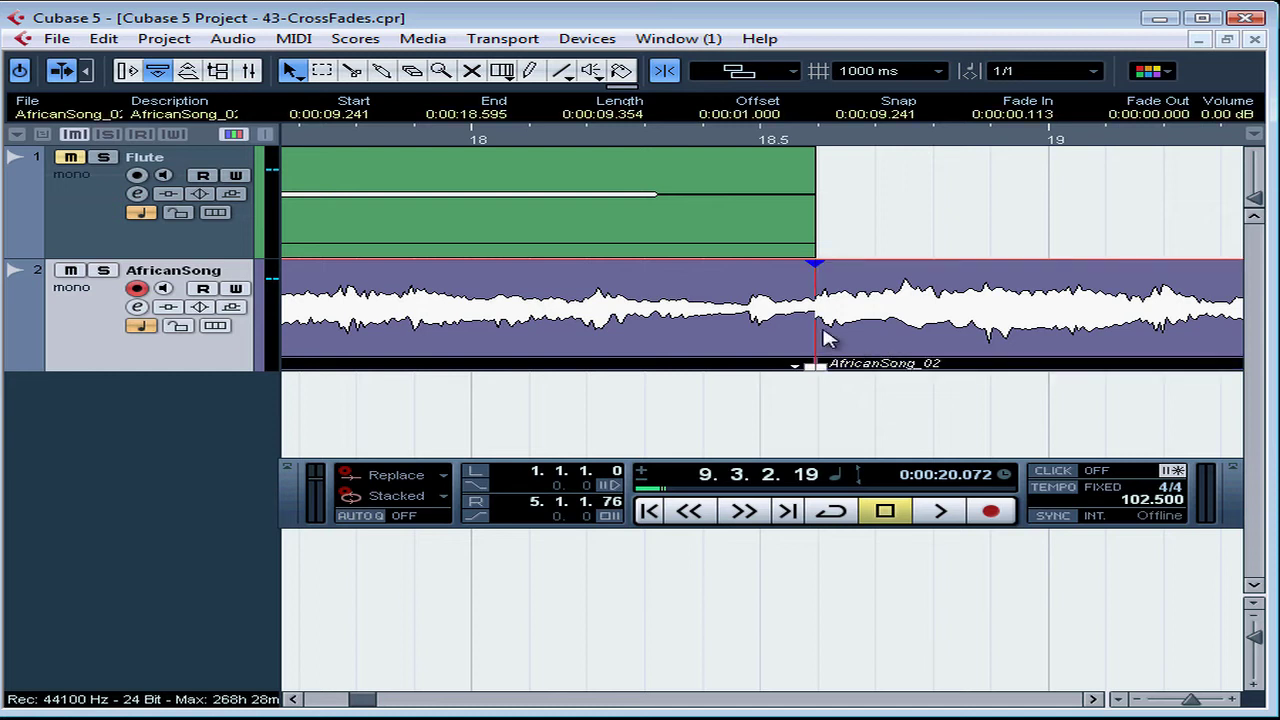
pyautogui.click(232, 38)
pyautogui.click(336, 365)
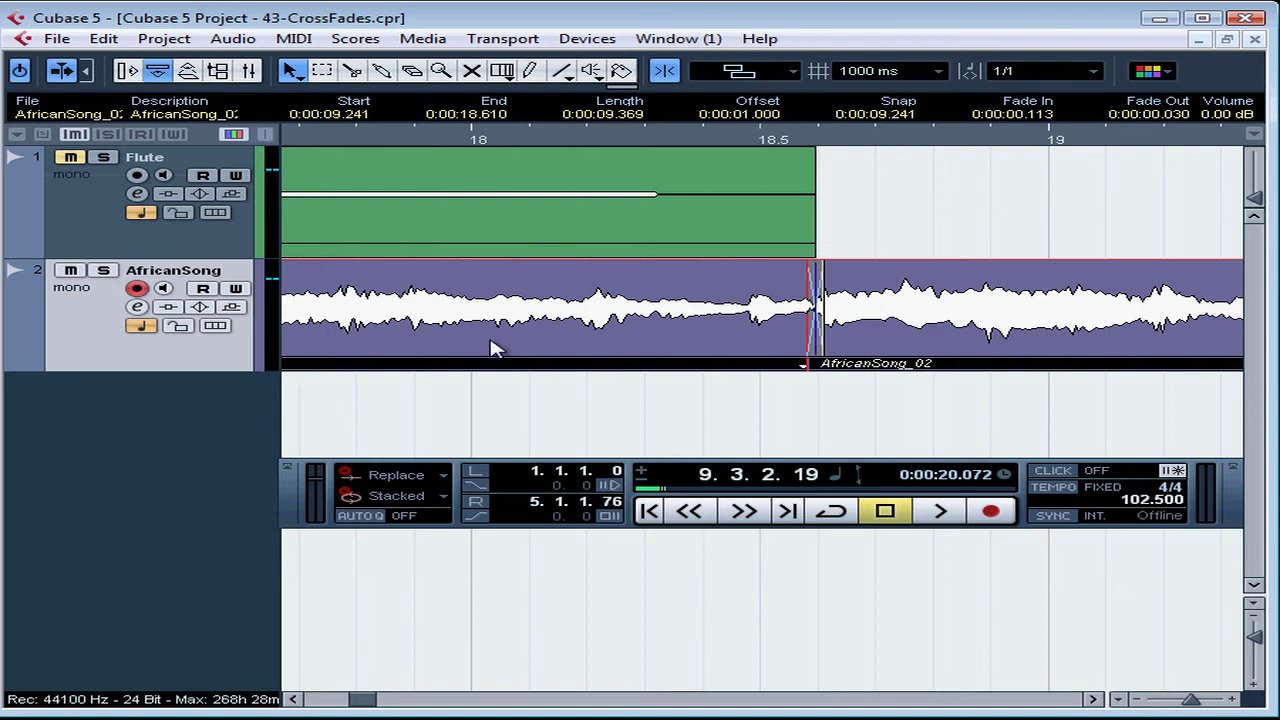
pyautogui.moveTo(818, 142); pyautogui.dragTo(825, 220)
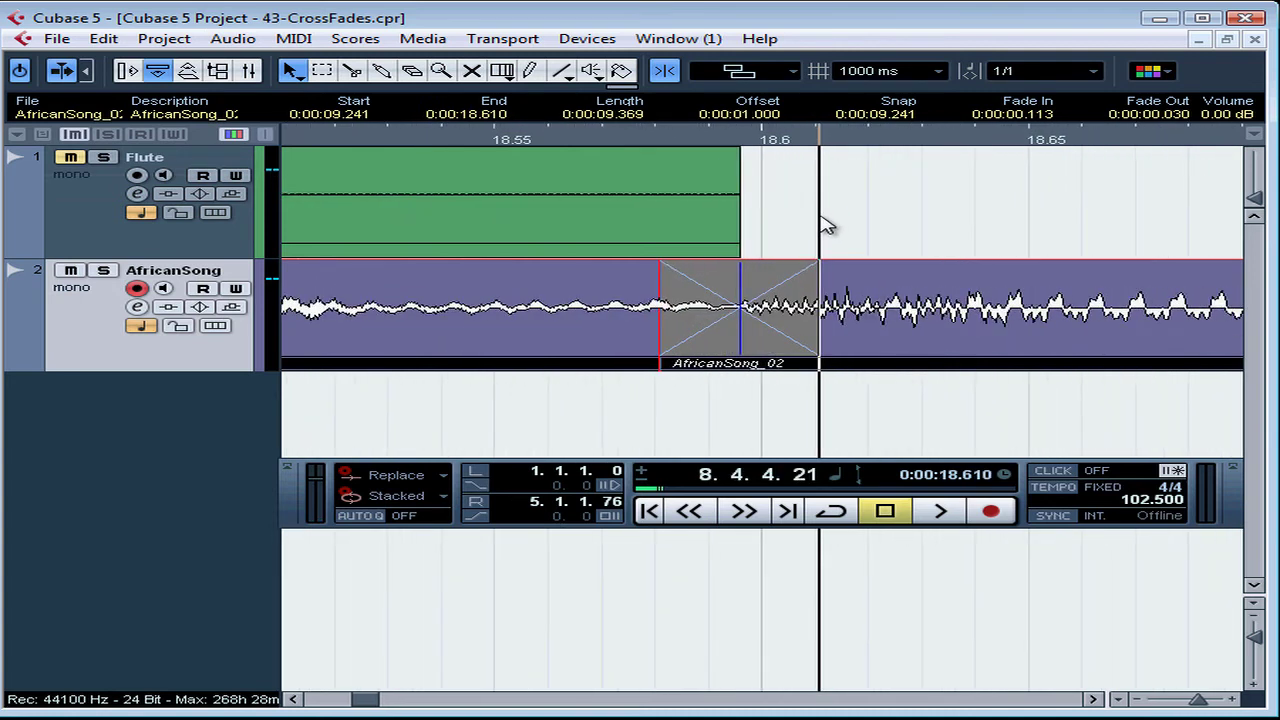
pyautogui.moveTo(812, 140)
pyautogui.mouseDown()
pyautogui.moveTo(796, 63)
pyautogui.moveTo(806, 145)
pyautogui.mouseUp()
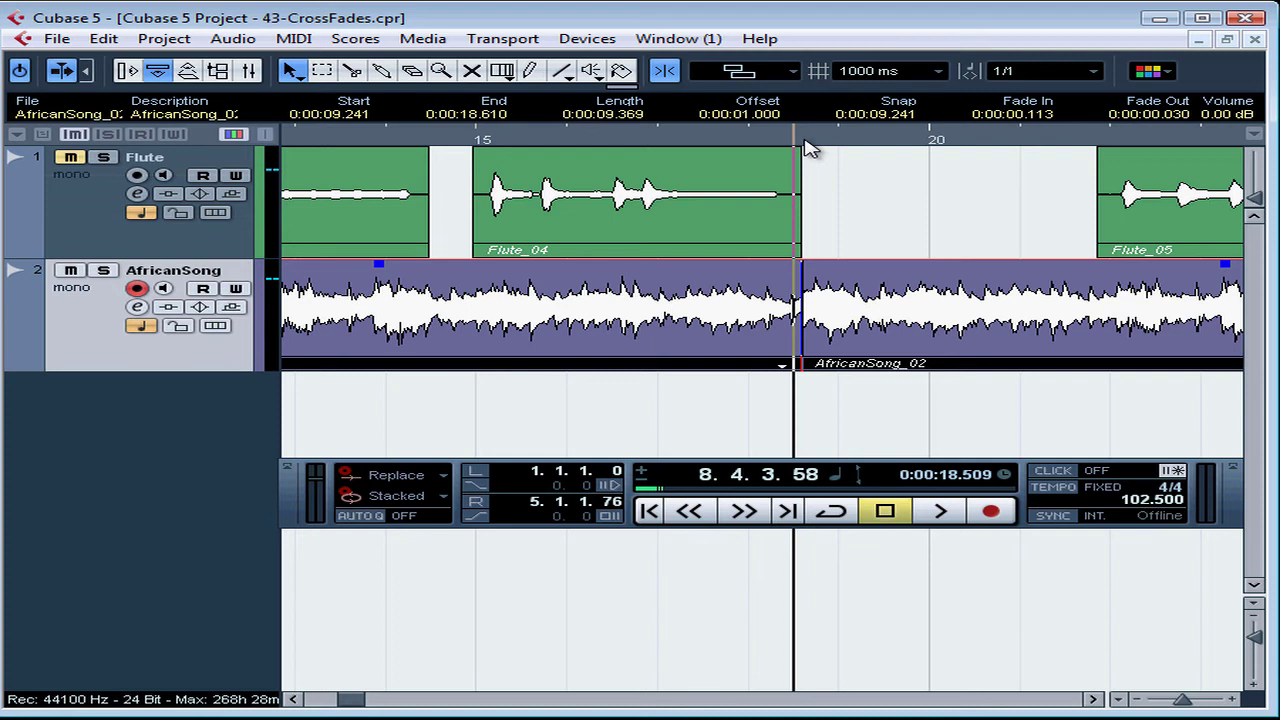
# Undo that crossfade and instead crossfade the 18.007–19.027 s range on the AfricanSong track
pyautogui.click(104, 40)
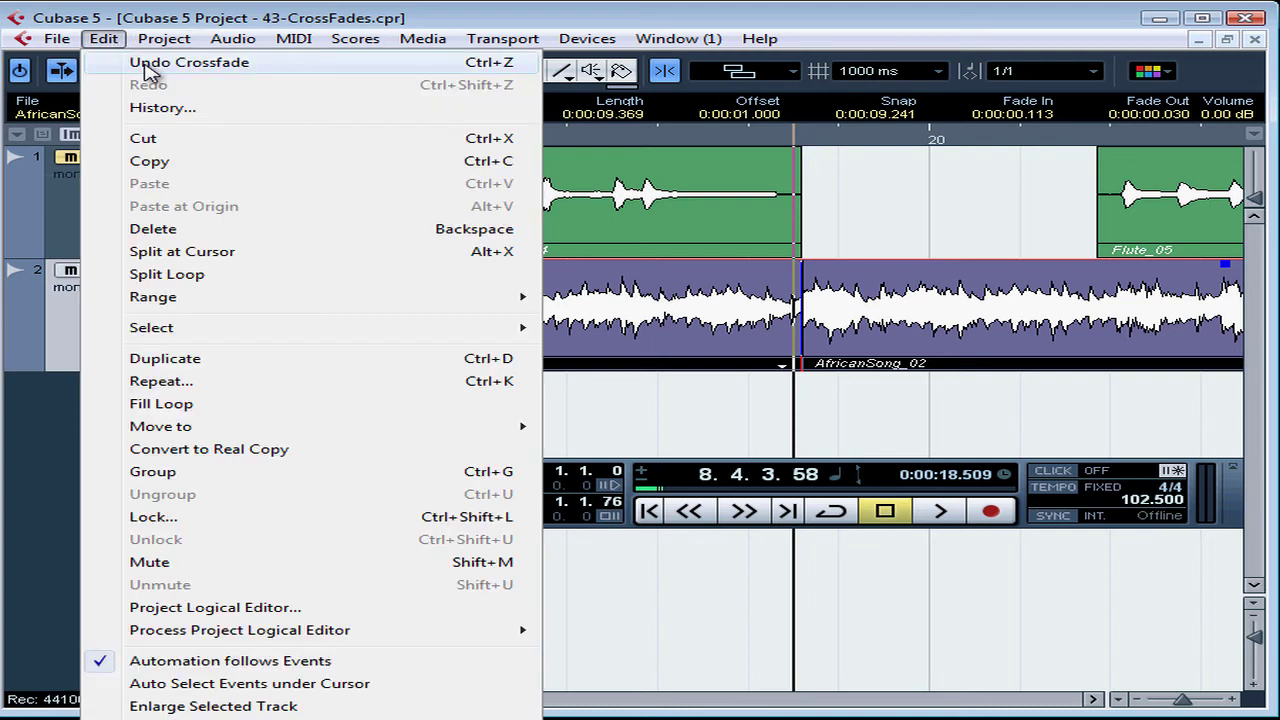
pyautogui.click(150, 64)
pyautogui.click(322, 70)
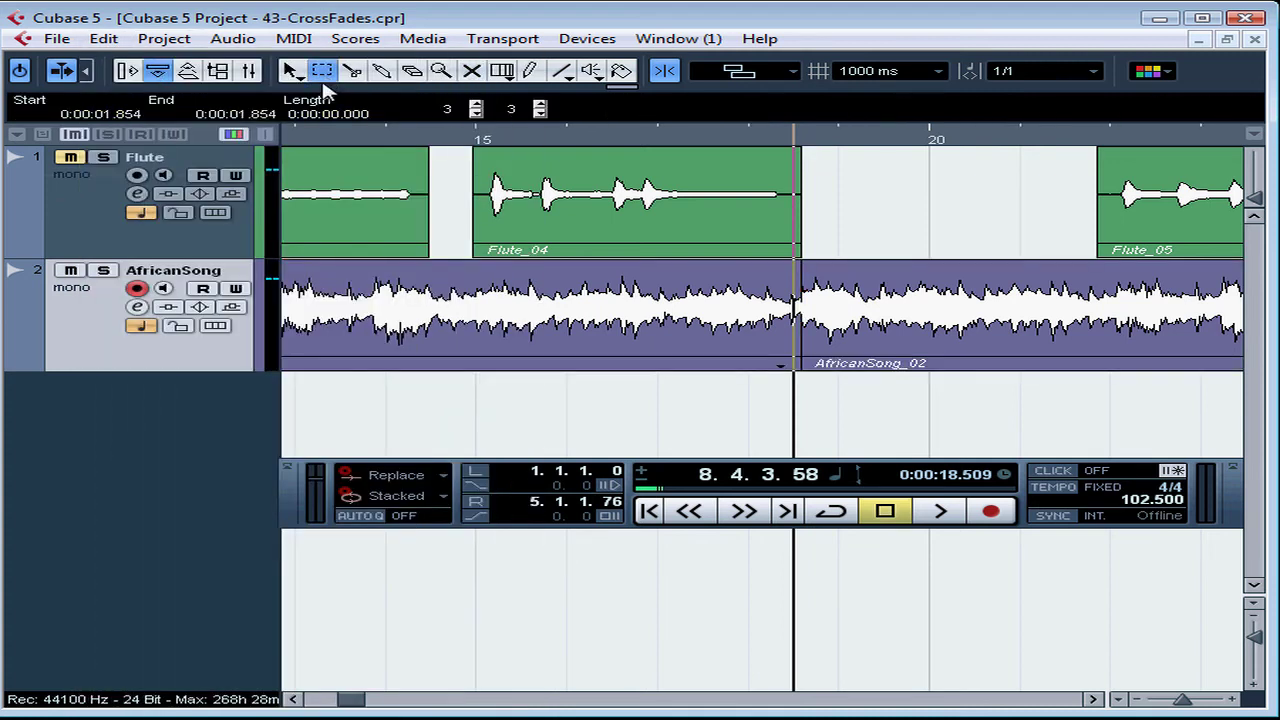
pyautogui.click(802, 311)
pyautogui.moveTo(748, 315); pyautogui.dragTo(840, 315)
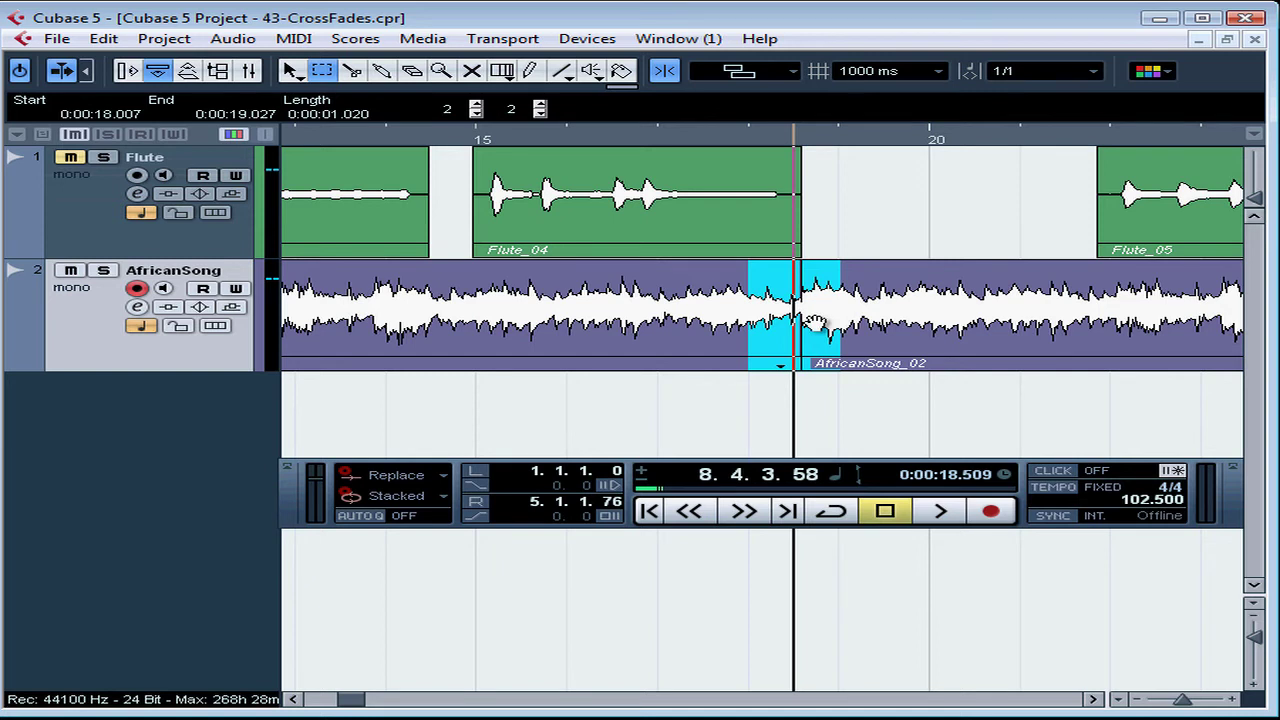
pyautogui.press('x')
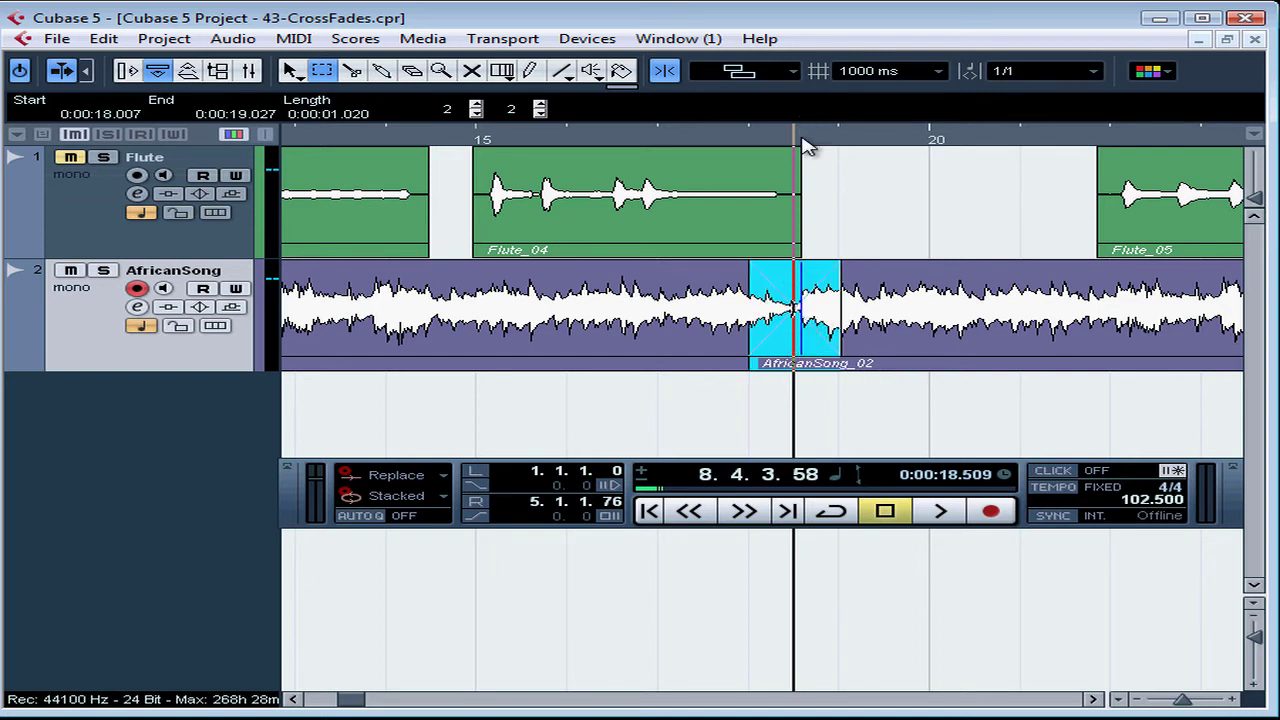
# Zoom in on the 1.020 s crossfade and return to the Object Selection tool
pyautogui.moveTo(802, 140)
pyautogui.mouseDown()
pyautogui.moveTo(805, 207)
pyautogui.moveTo(797, 123)
pyautogui.mouseUp()
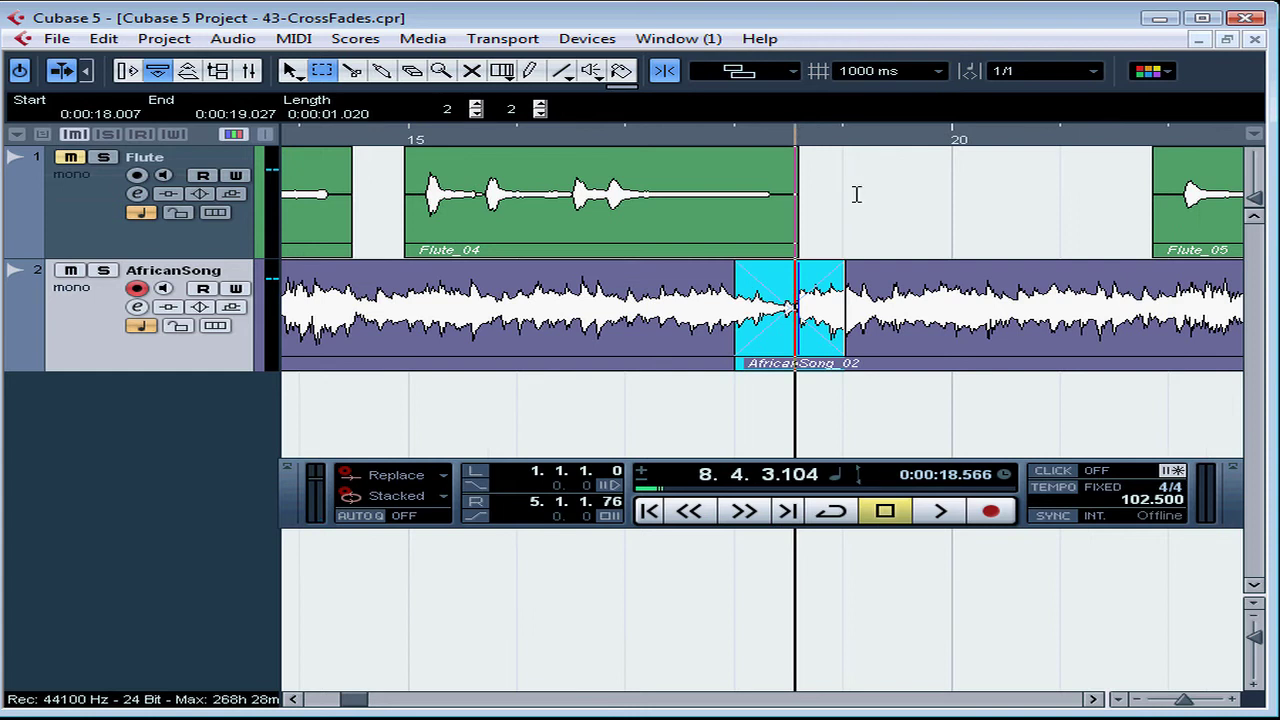
pyautogui.rightClick(863, 211)
pyautogui.click(866, 214)
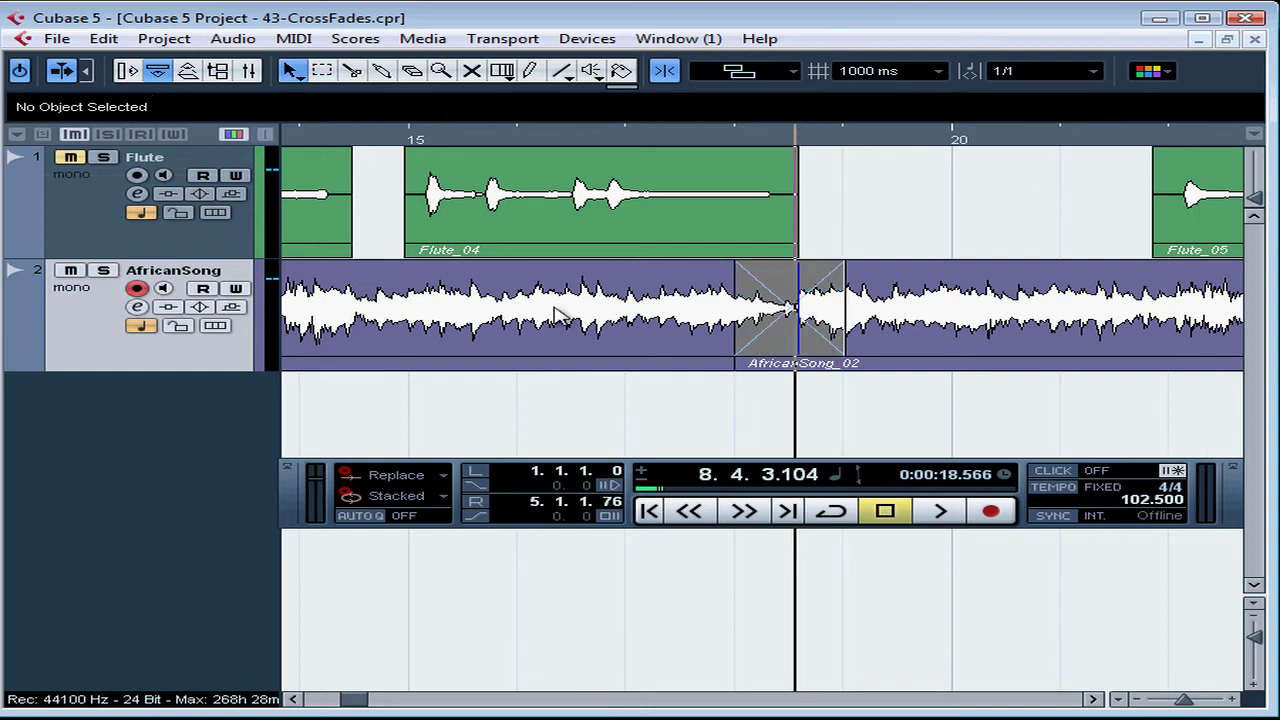
# Open the AfricanSong_02 Crossfade editor, move the Transport panel to the bottom, and close the editor
pyautogui.click(772, 358)
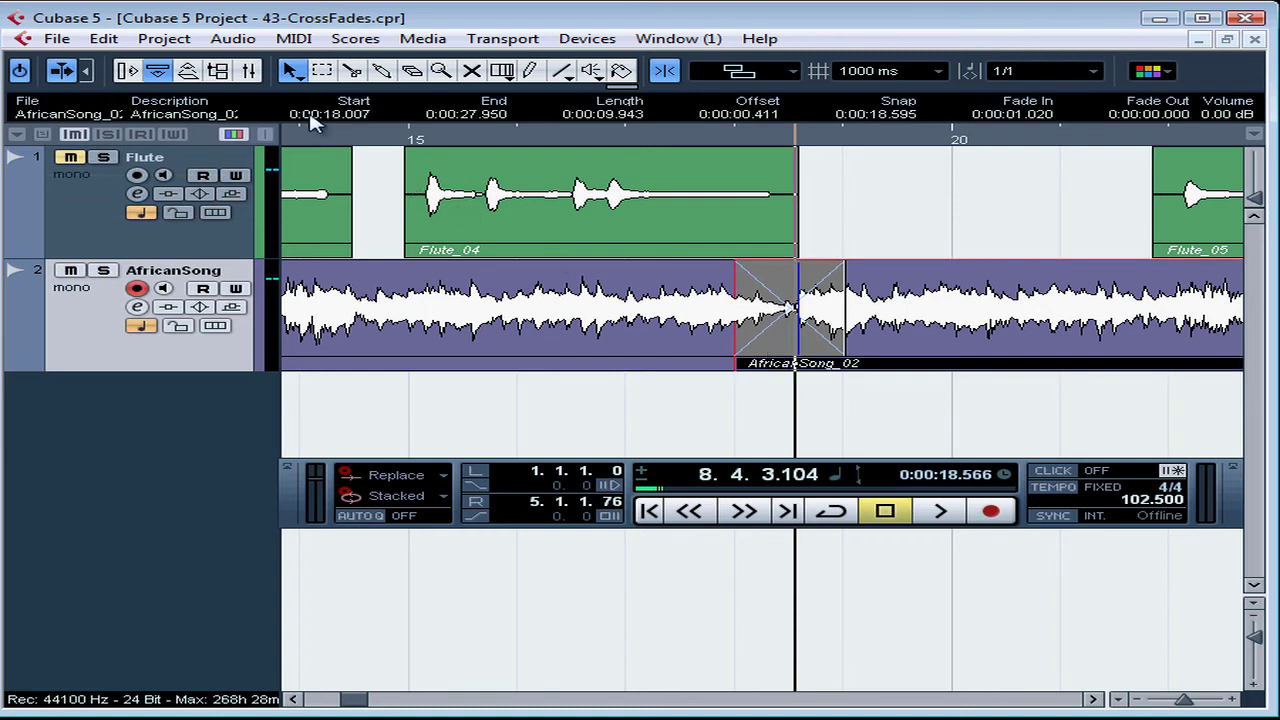
pyautogui.click(238, 40)
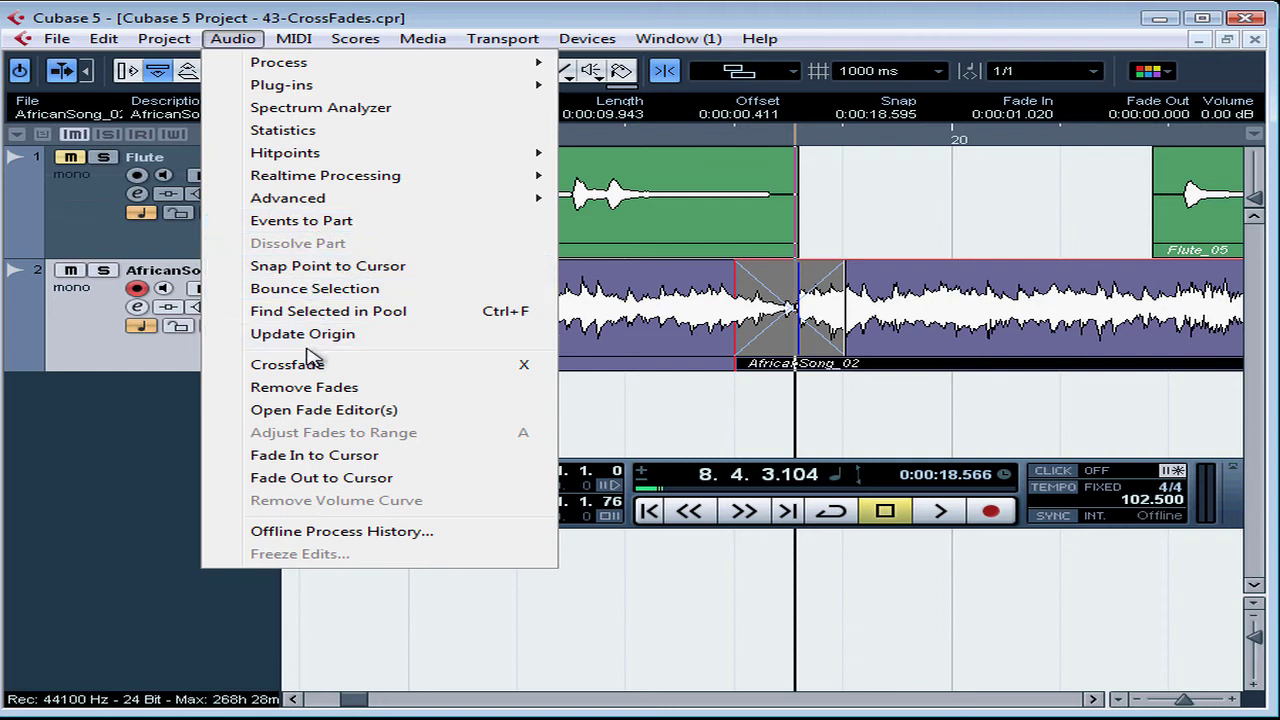
pyautogui.click(310, 362)
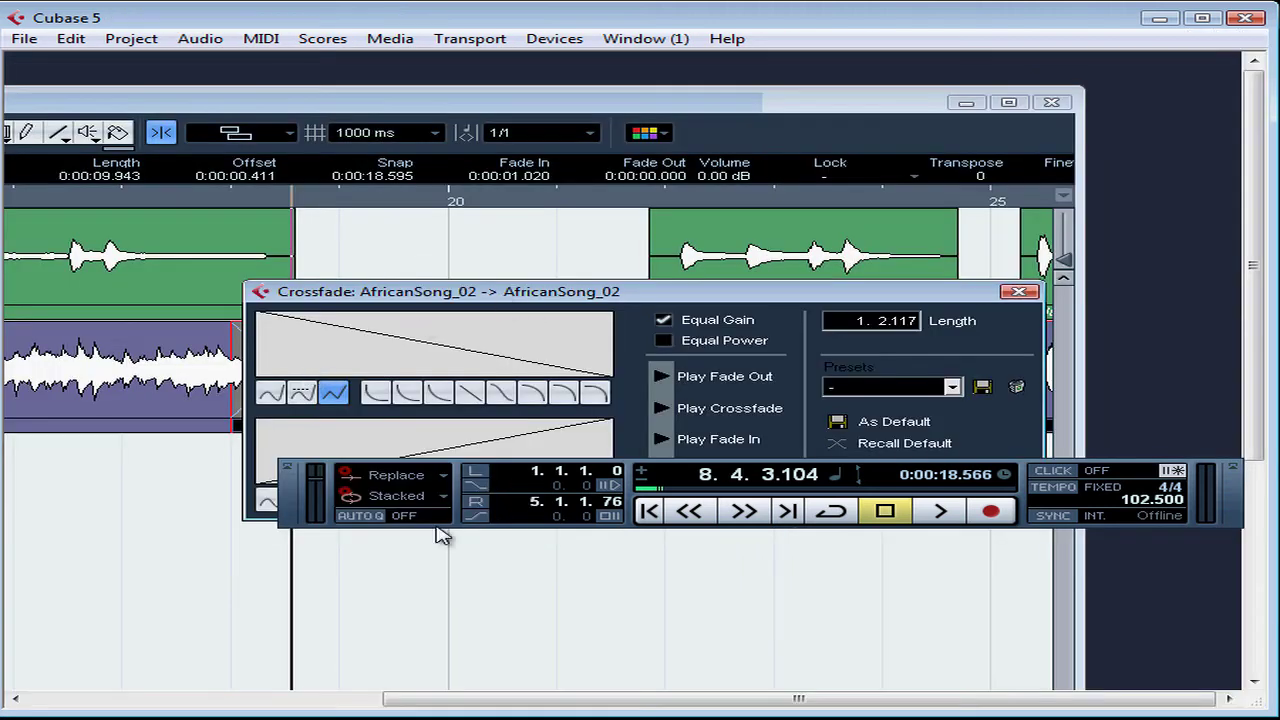
pyautogui.moveTo(286, 514); pyautogui.dragTo(311, 697)
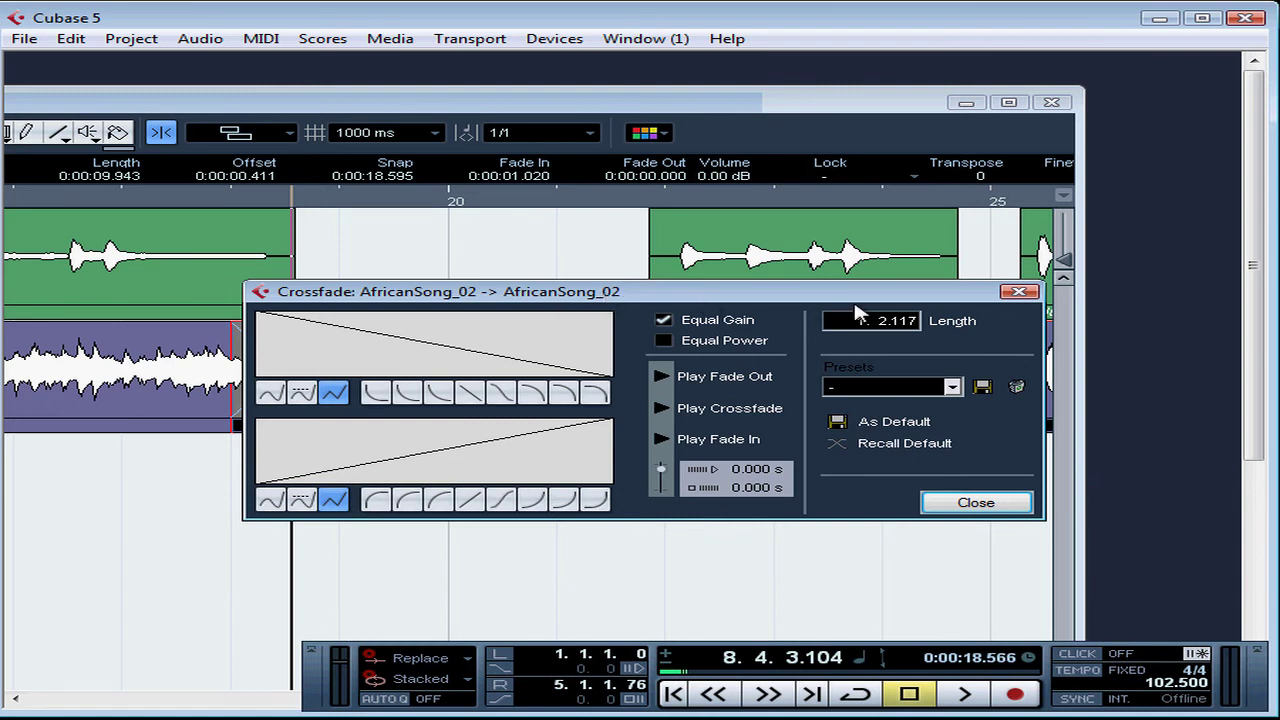
pyautogui.click(1018, 291)
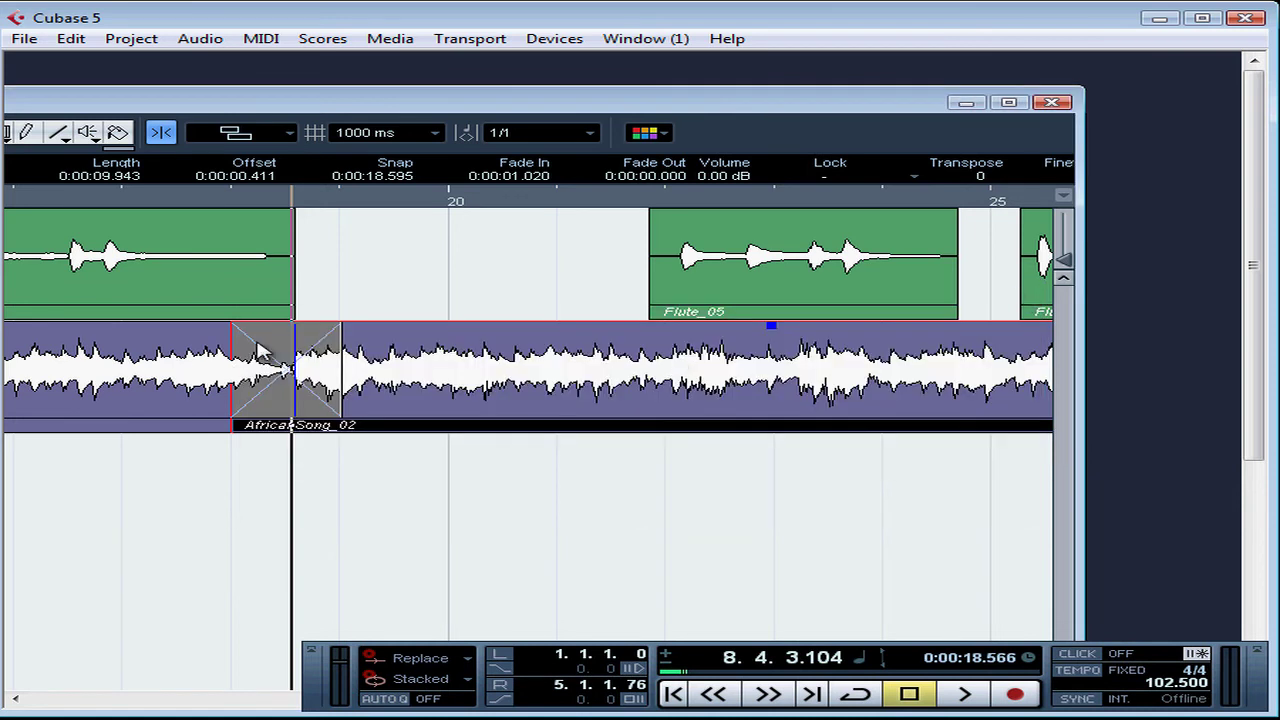
# Reopen the AfricanSong_02 crossfade editor and set both fade curves to Spline Interpolation
pyautogui.doubleClick(290, 345)
pyautogui.click(333, 392)
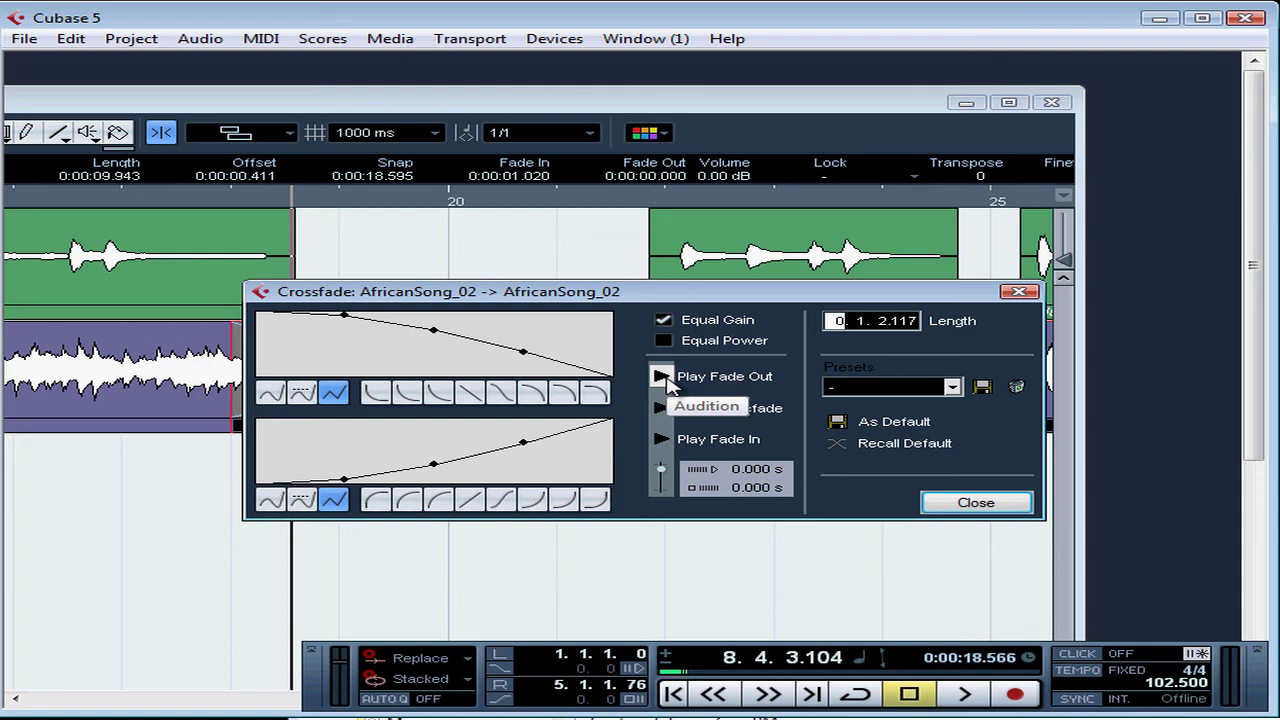
pyautogui.click(662, 377)
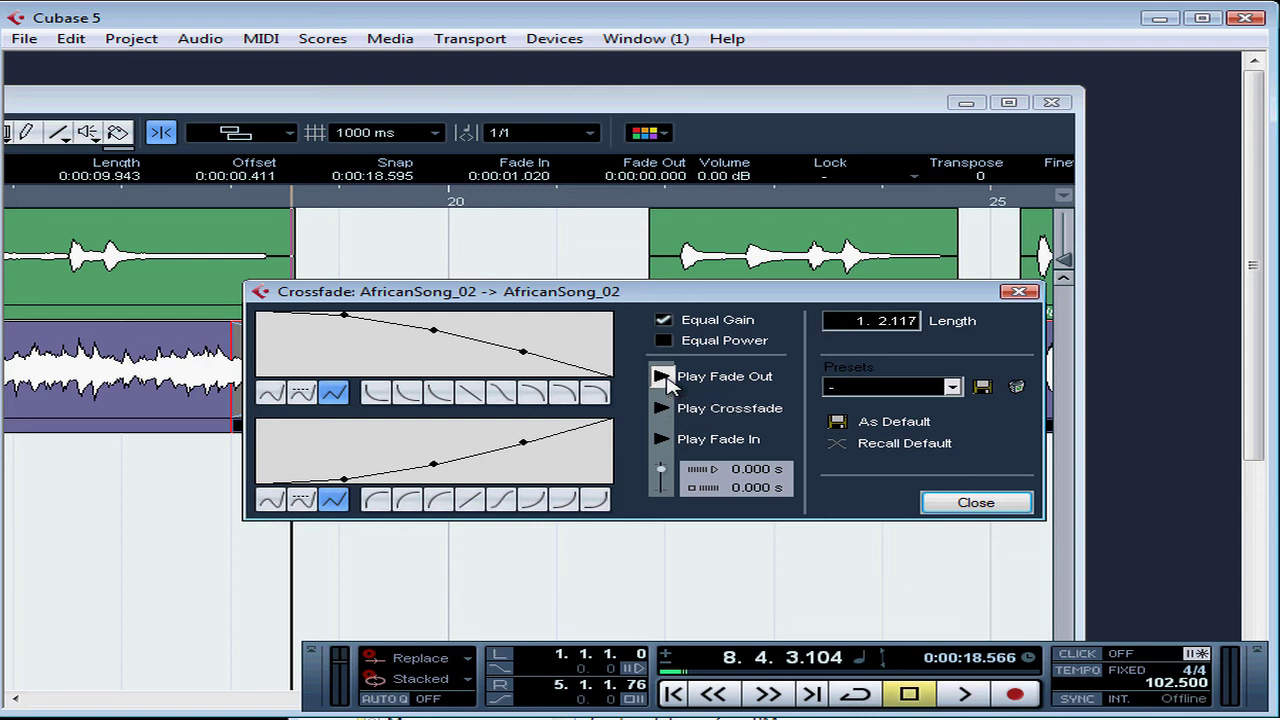
pyautogui.click(661, 409)
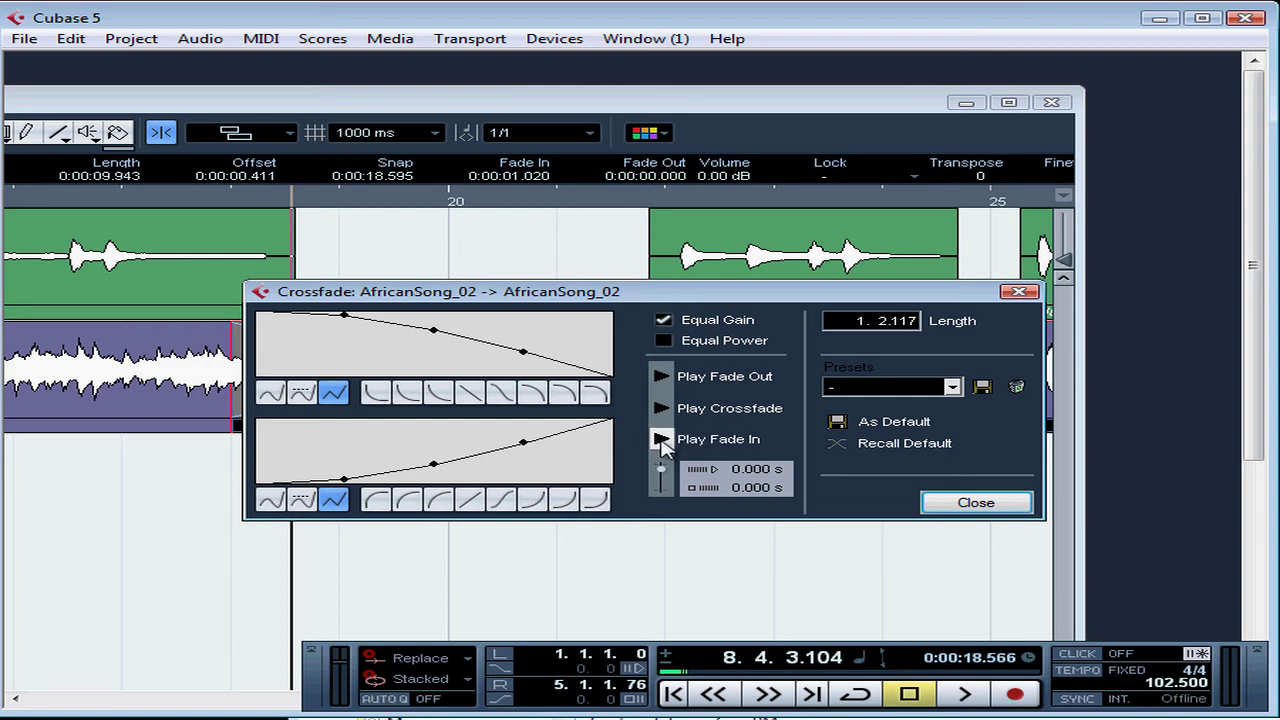
pyautogui.click(662, 440)
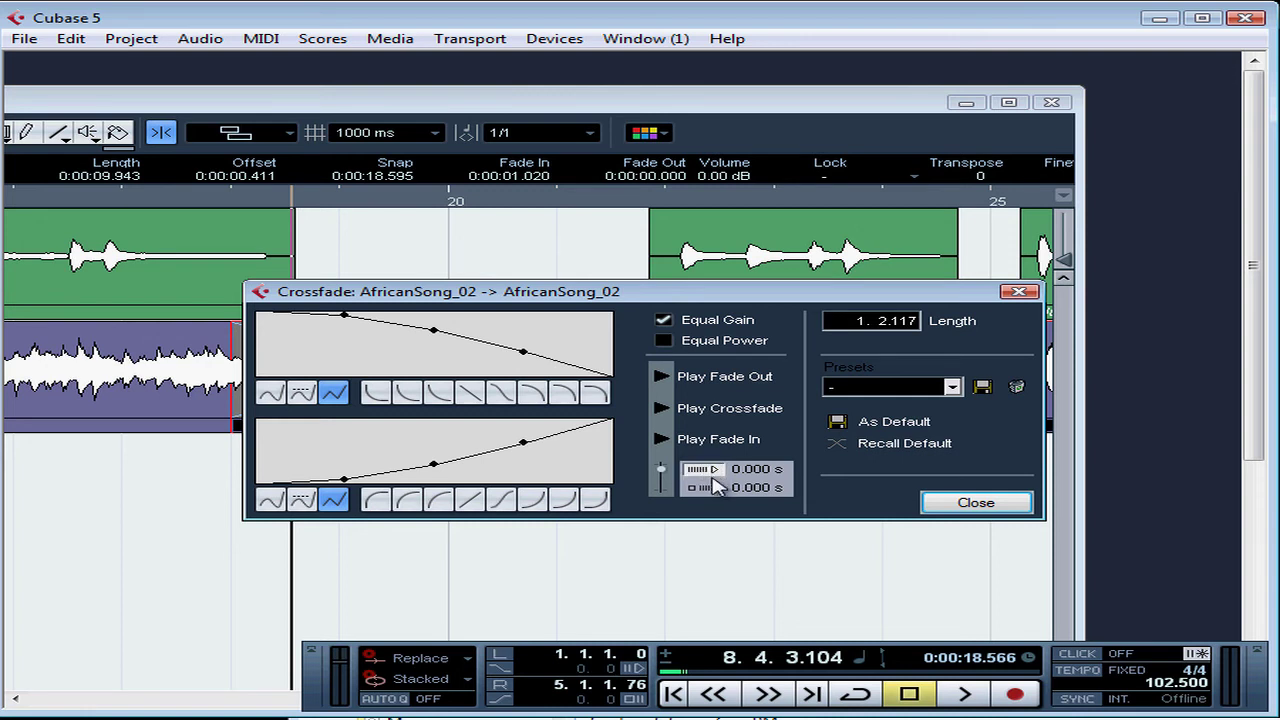
# Enter 0.001 s for both the audition pre-roll and post-roll times
pyautogui.click(765, 470)
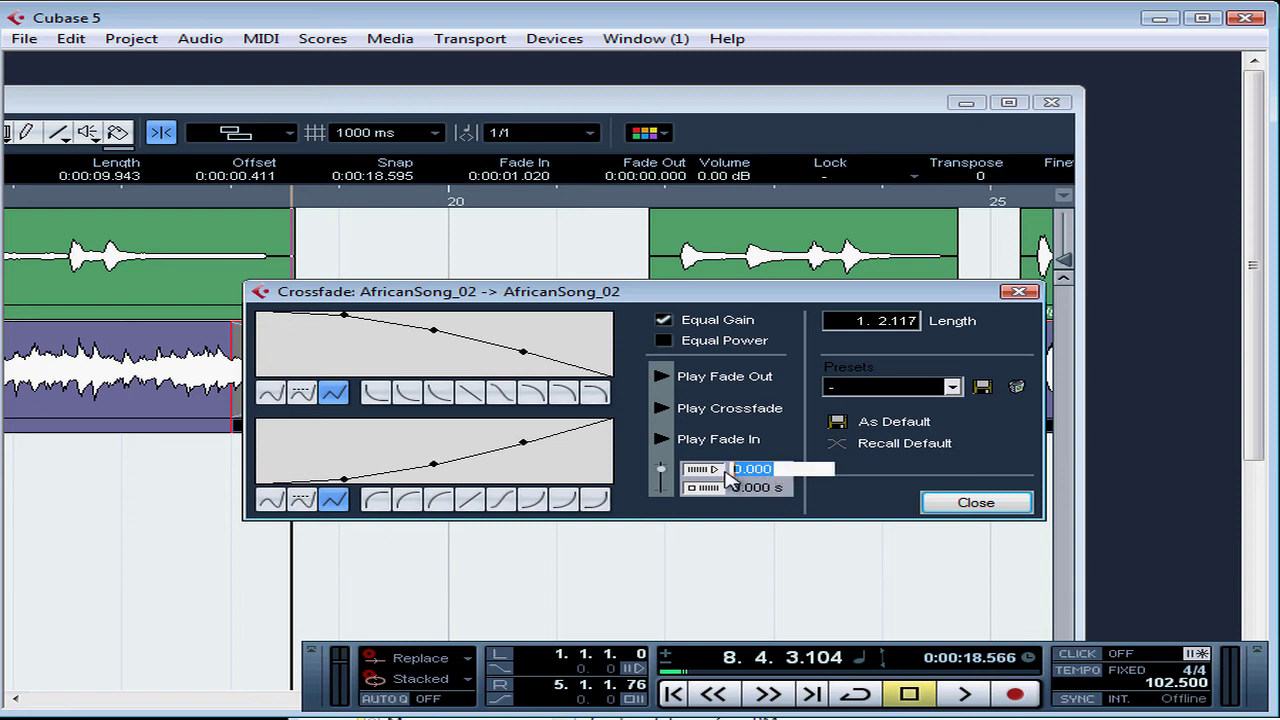
pyautogui.write('0.001')
pyautogui.click(760, 488)
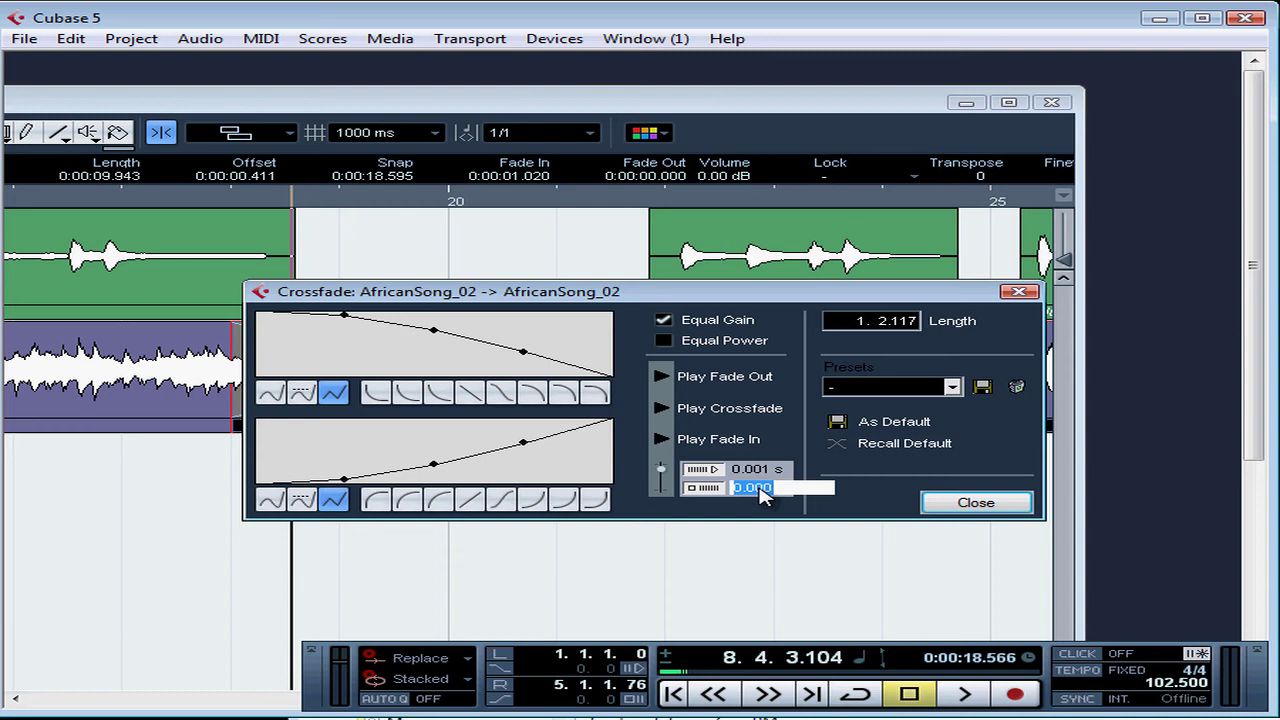
pyautogui.write('1')
pyautogui.press('Return')
pyautogui.click(983, 388)
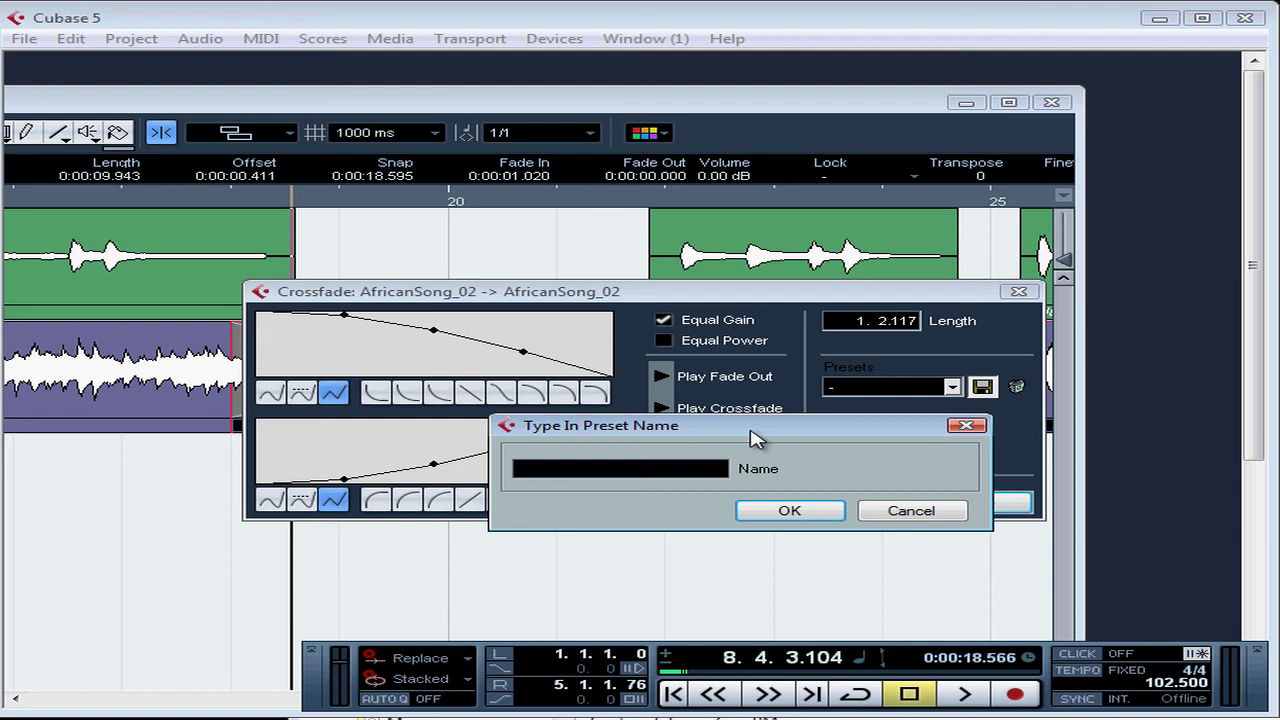
pyautogui.click(698, 470)
pyautogui.write('Mellow')
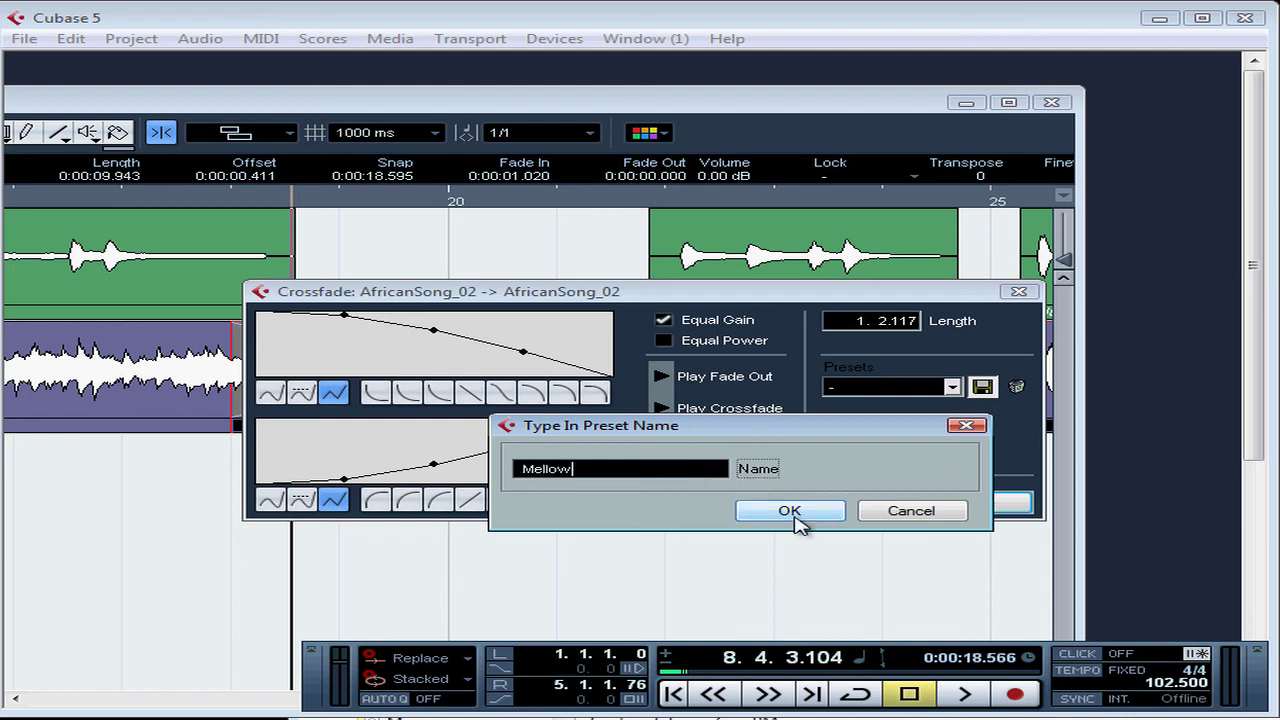
pyautogui.click(795, 515)
pyautogui.click(952, 387)
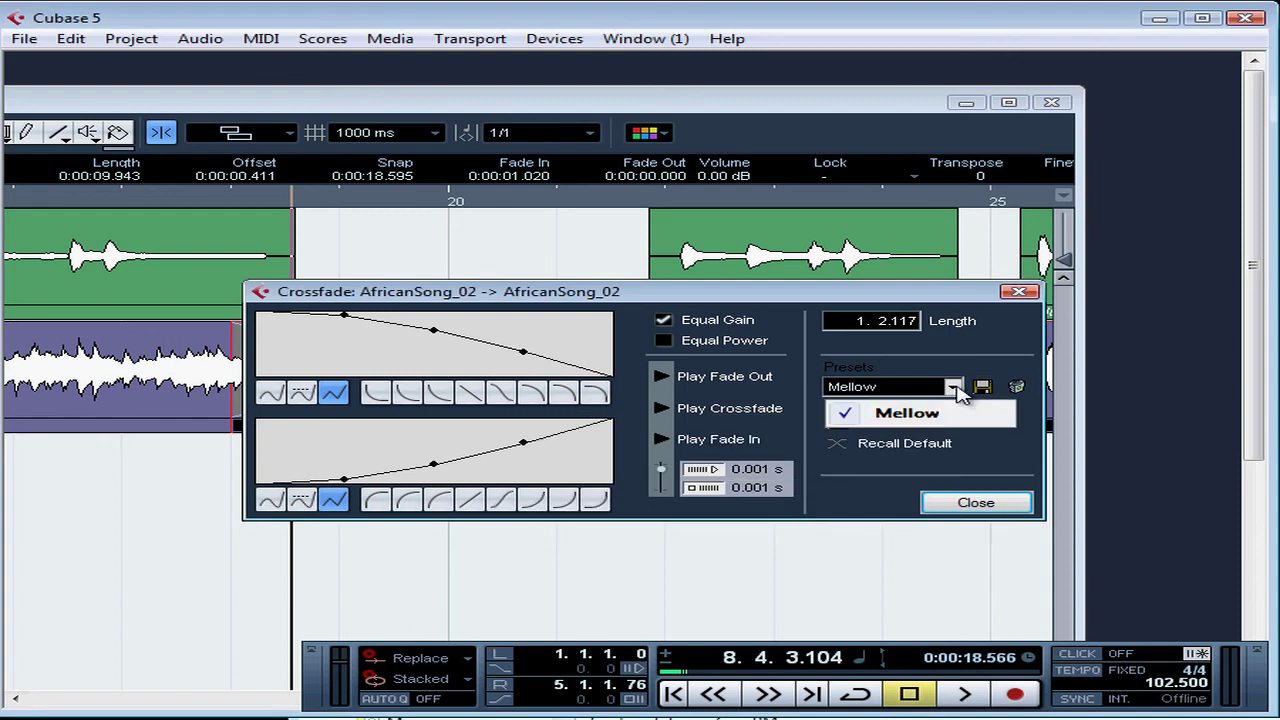
pyautogui.click(877, 389)
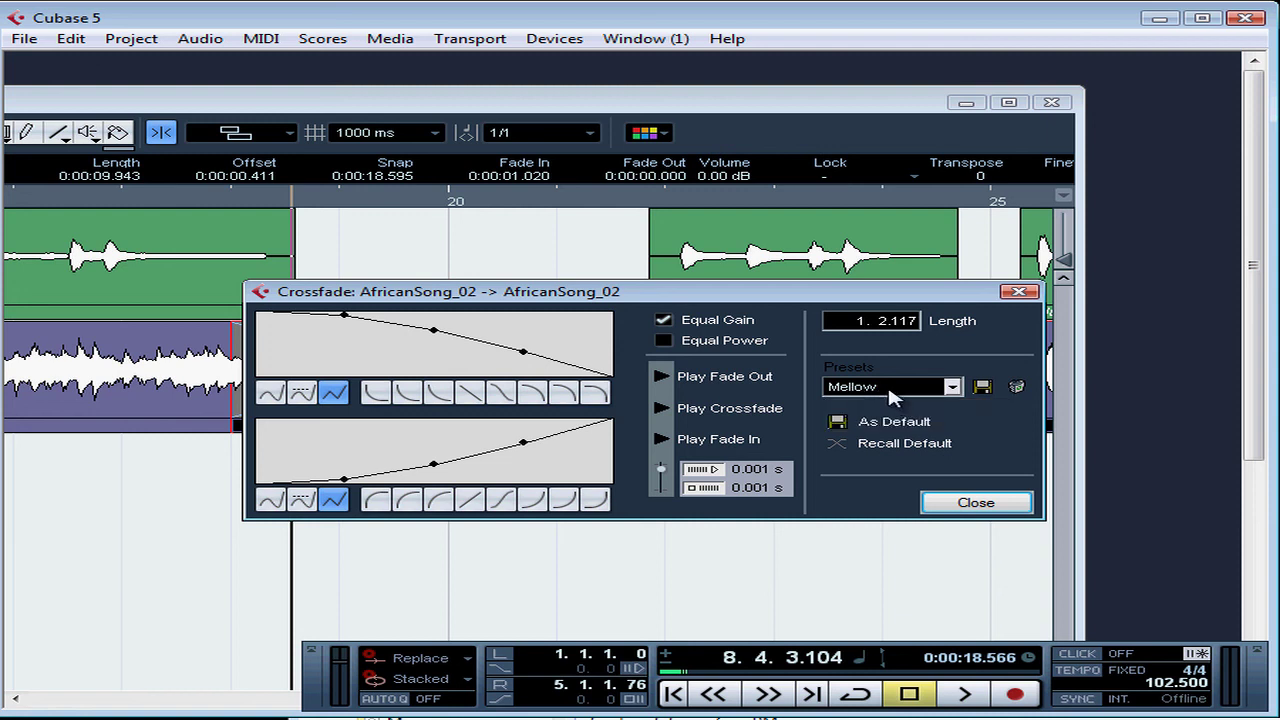
pyautogui.click(1017, 388)
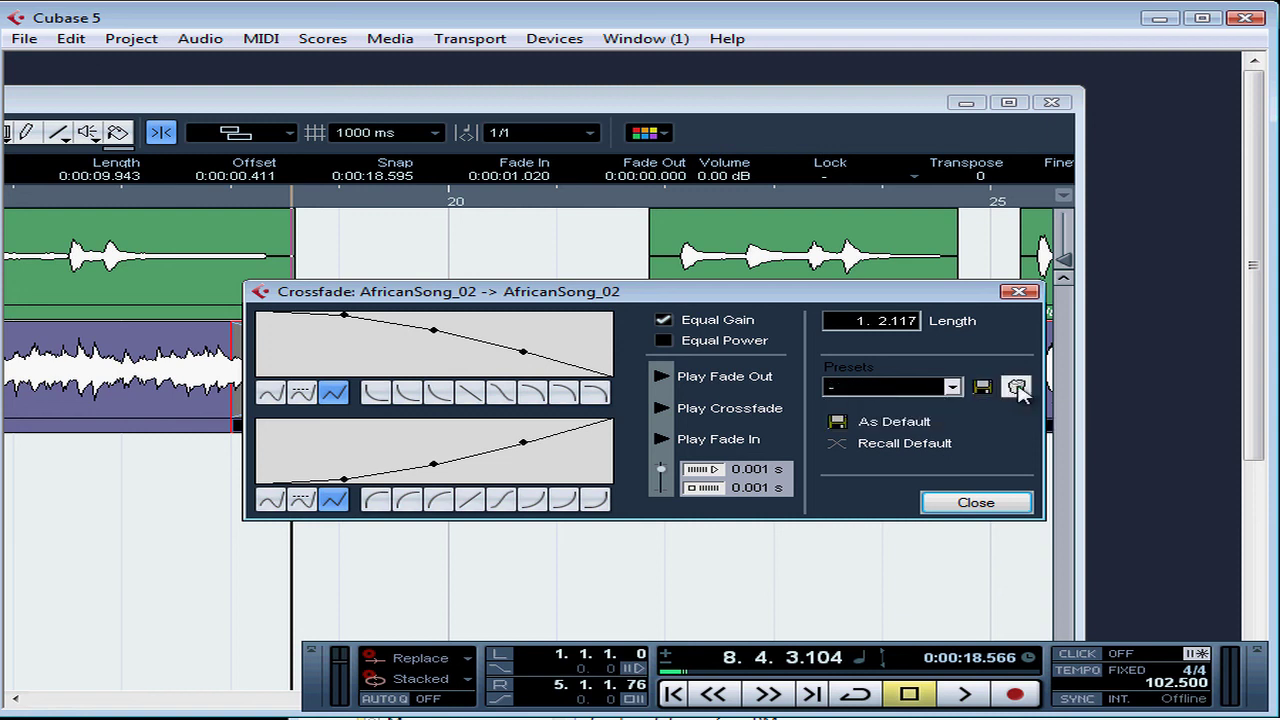
pyautogui.click(837, 444)
# Close the Crossfade dialog and maximize the project window showing the AfricanSong_02 crossfade
pyautogui.click(995, 511)
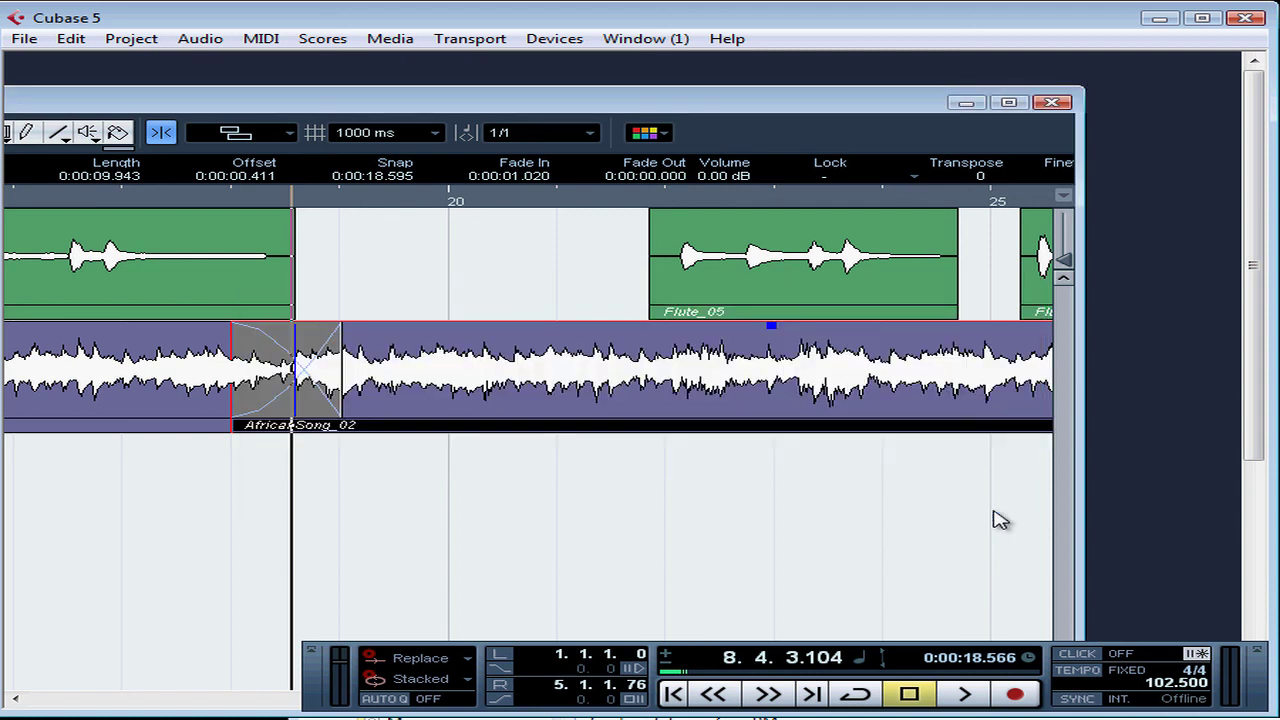
pyautogui.click(1009, 102)
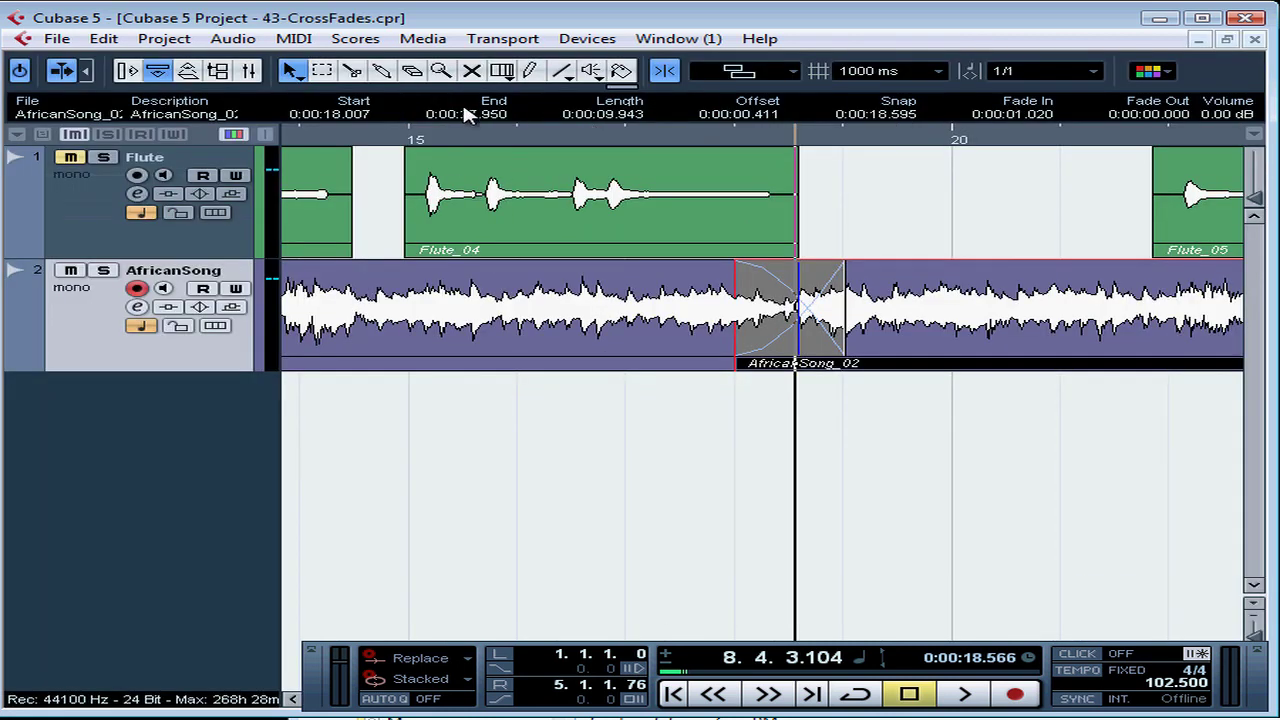